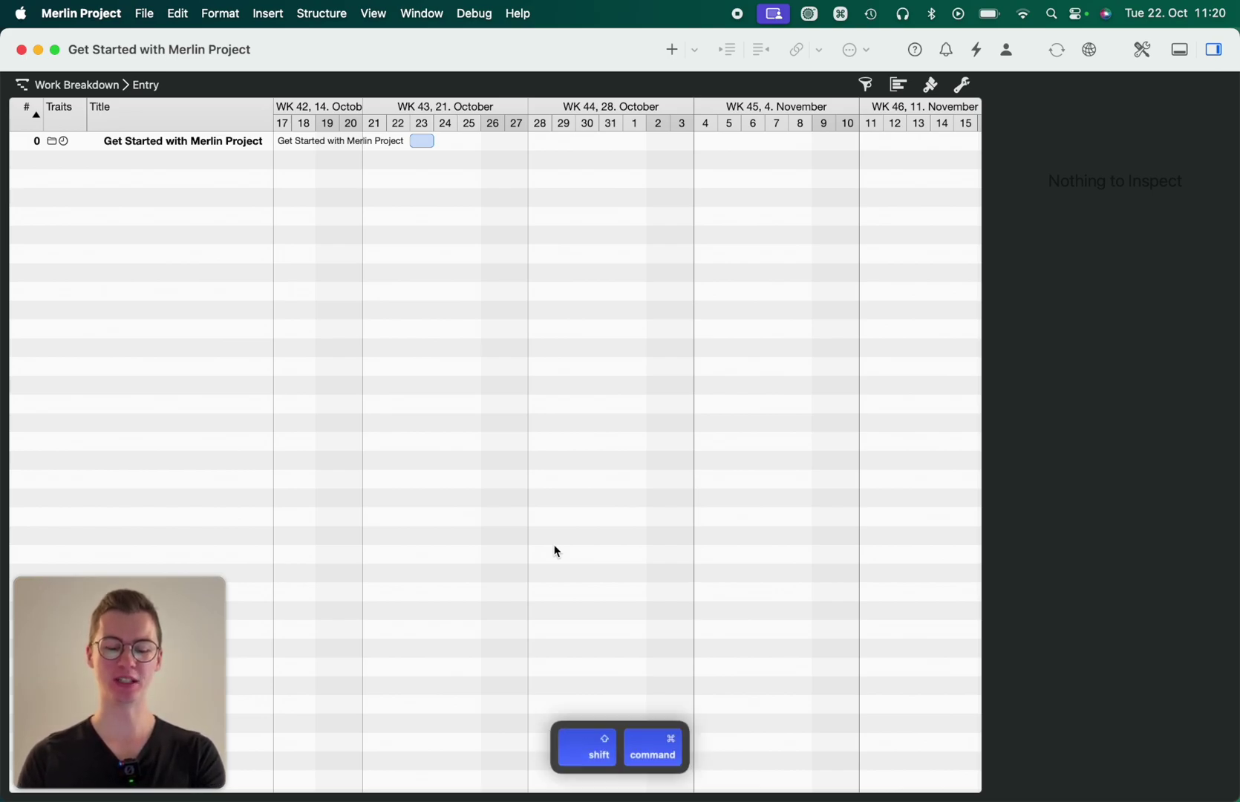
Step: Select the Get Started with Merlin Project activity and capture a screenshot of its details panel
key("super+shift+4")
left_click_drag(7, 34, 1222, 71)
key("Escape")
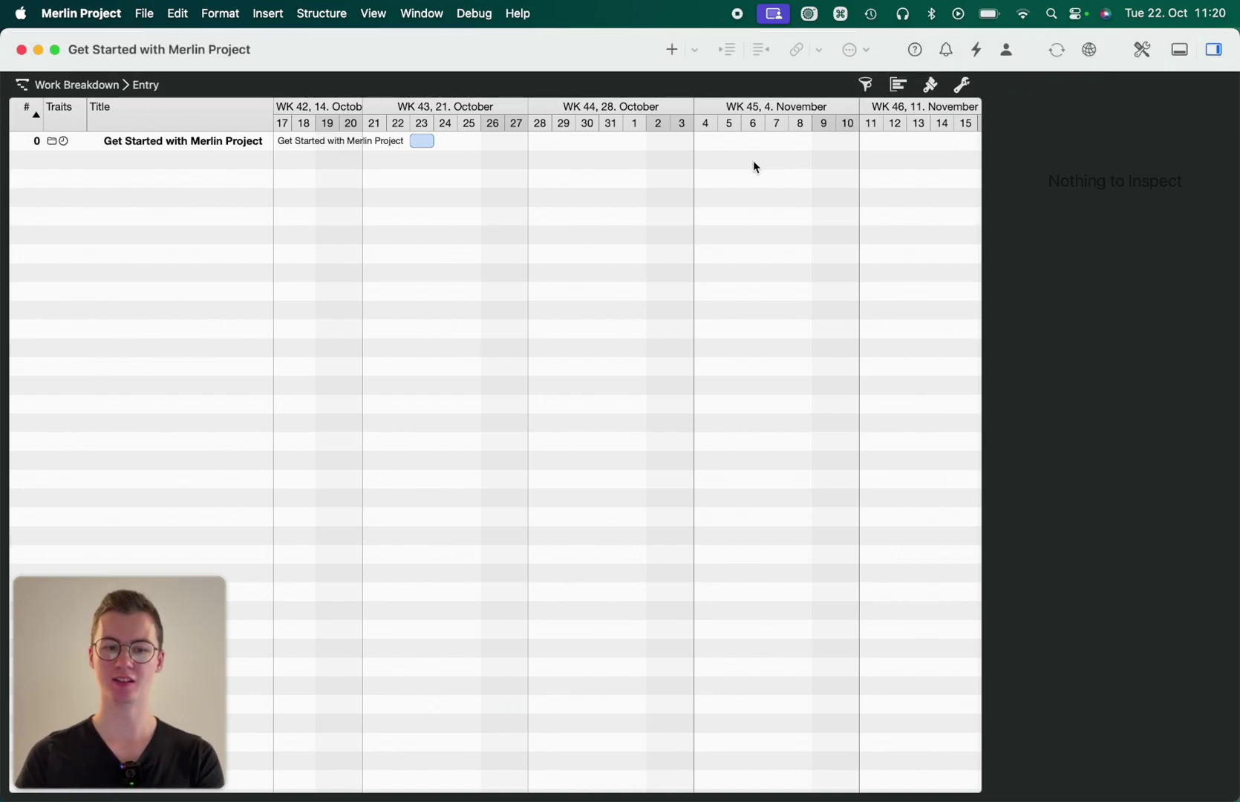
left_click(753, 139)
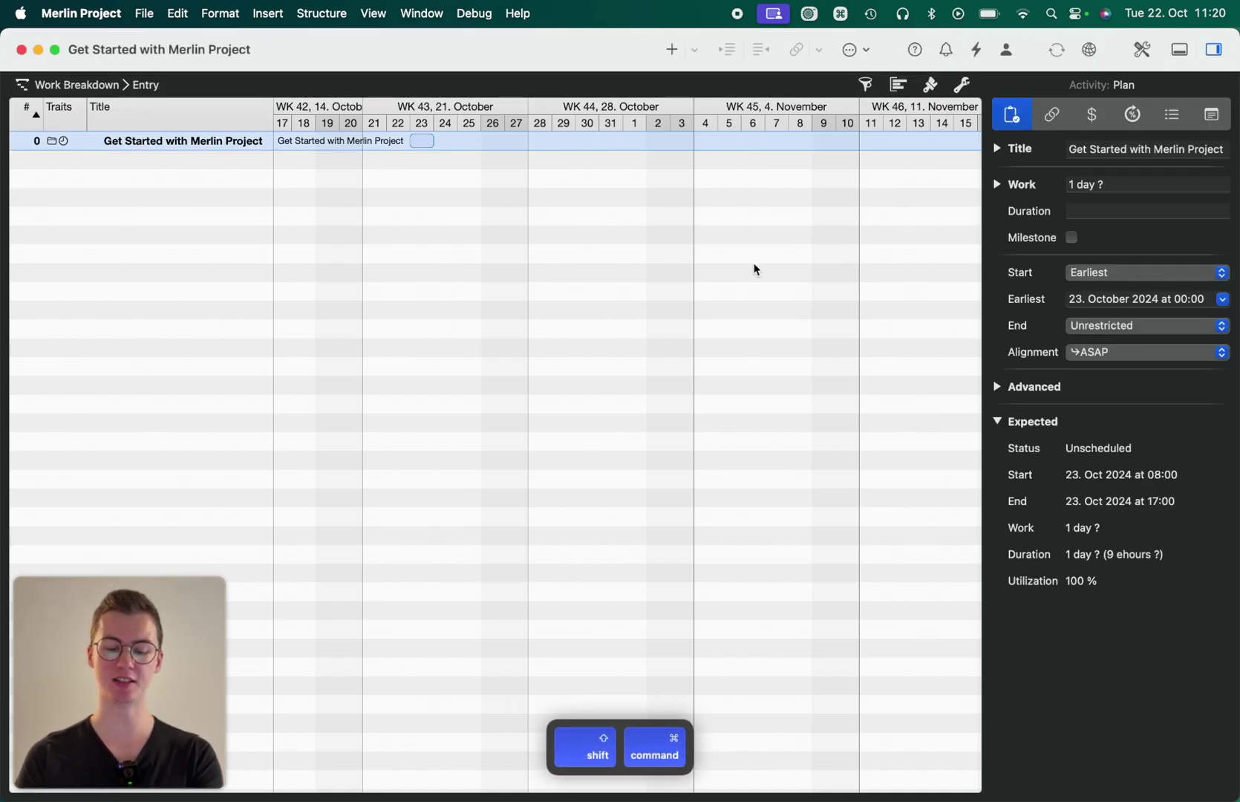
key("super+shift+4")
left_click_drag(984, 72, 1191, 632)
Step: Hide and reshow the Inspector, then capture the view path area in a screenshot
left_click(1214, 49)
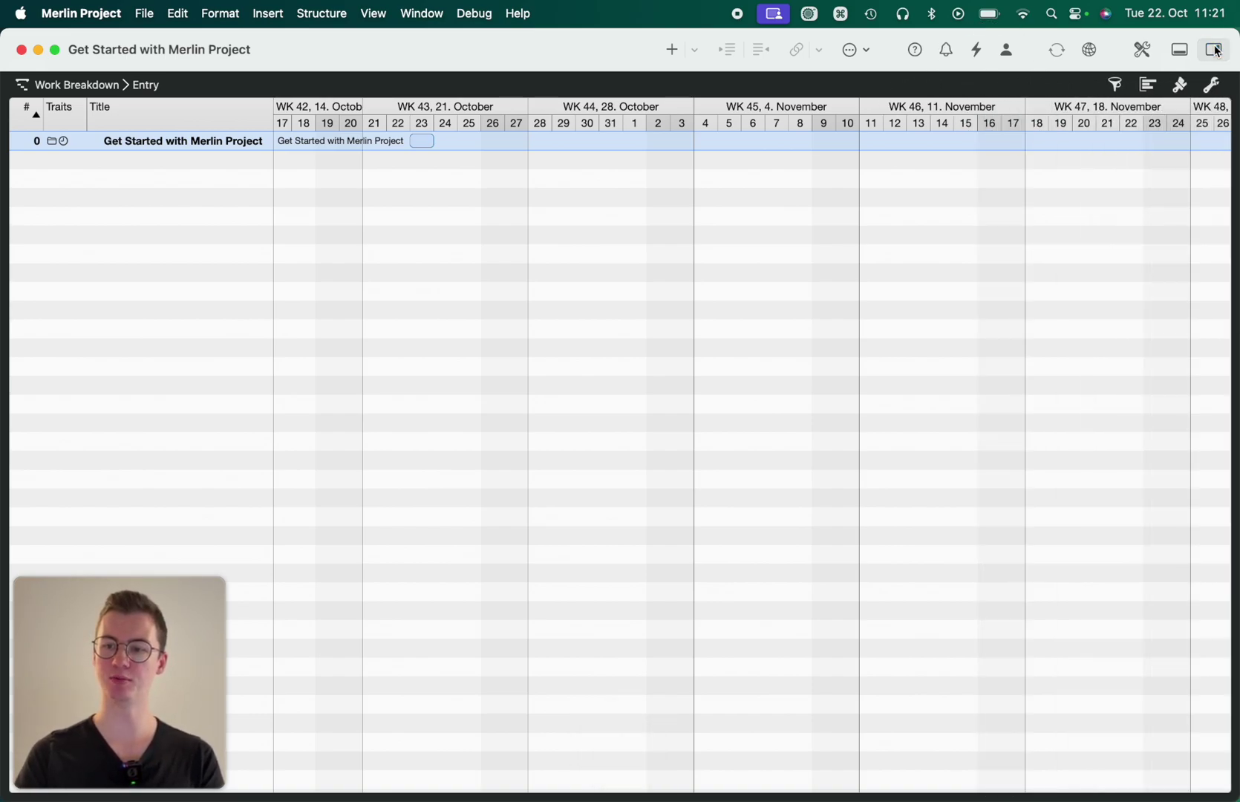
left_click(1214, 49)
key("super+shift+4")
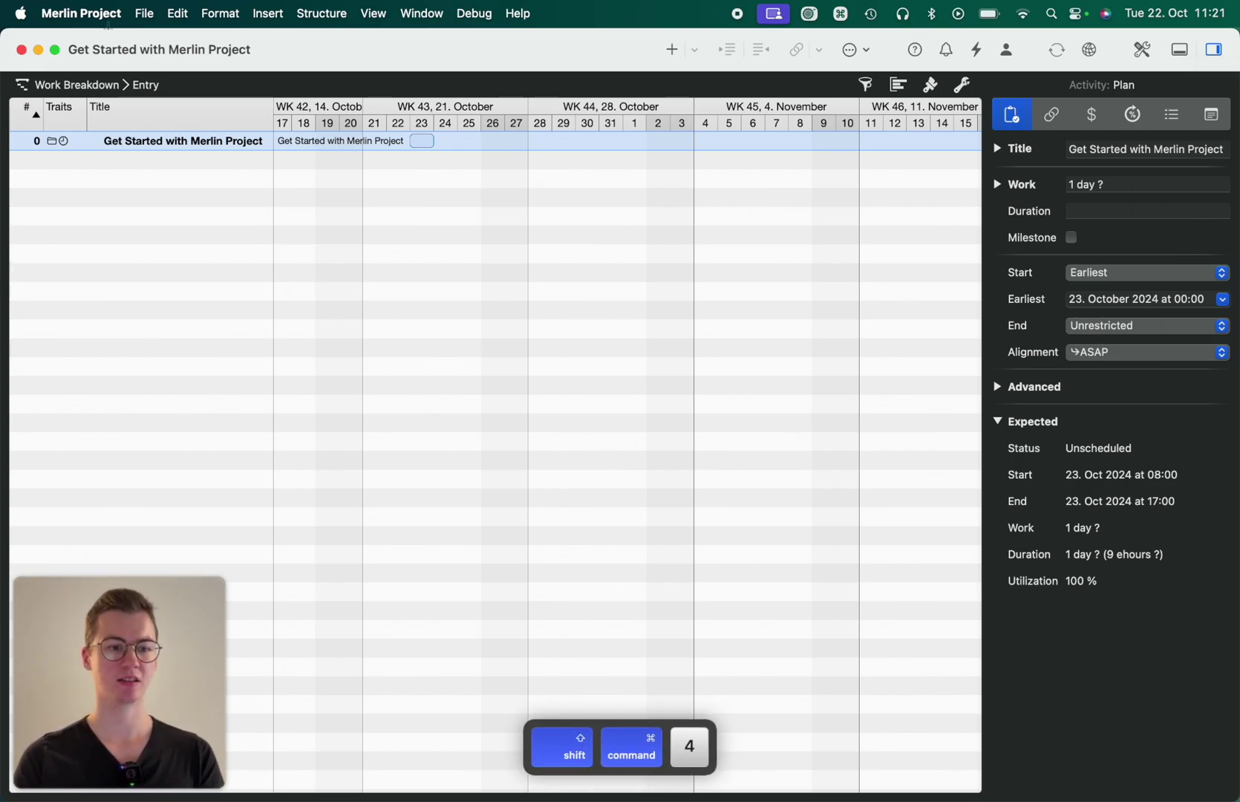
left_click_drag(3, 72, 983, 96)
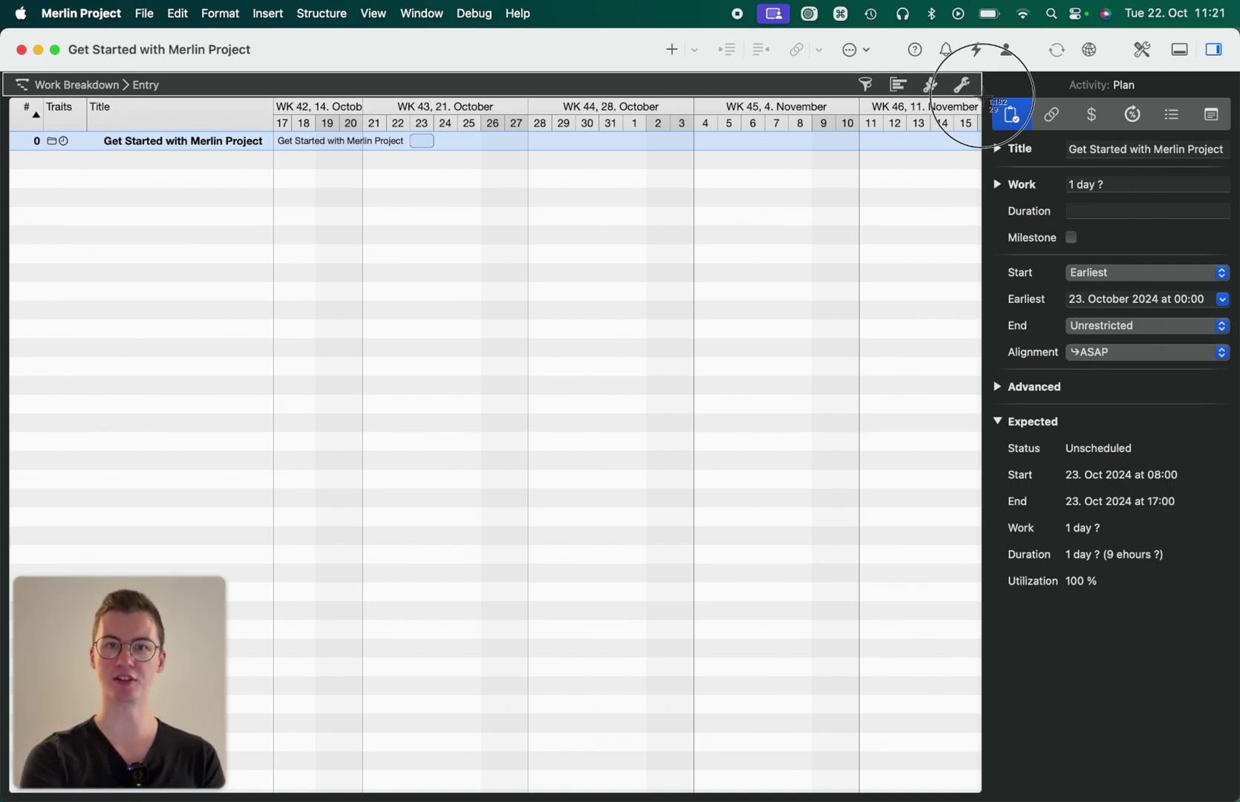
left_click_drag(983, 97, 982, 97)
key("super+shift+4")
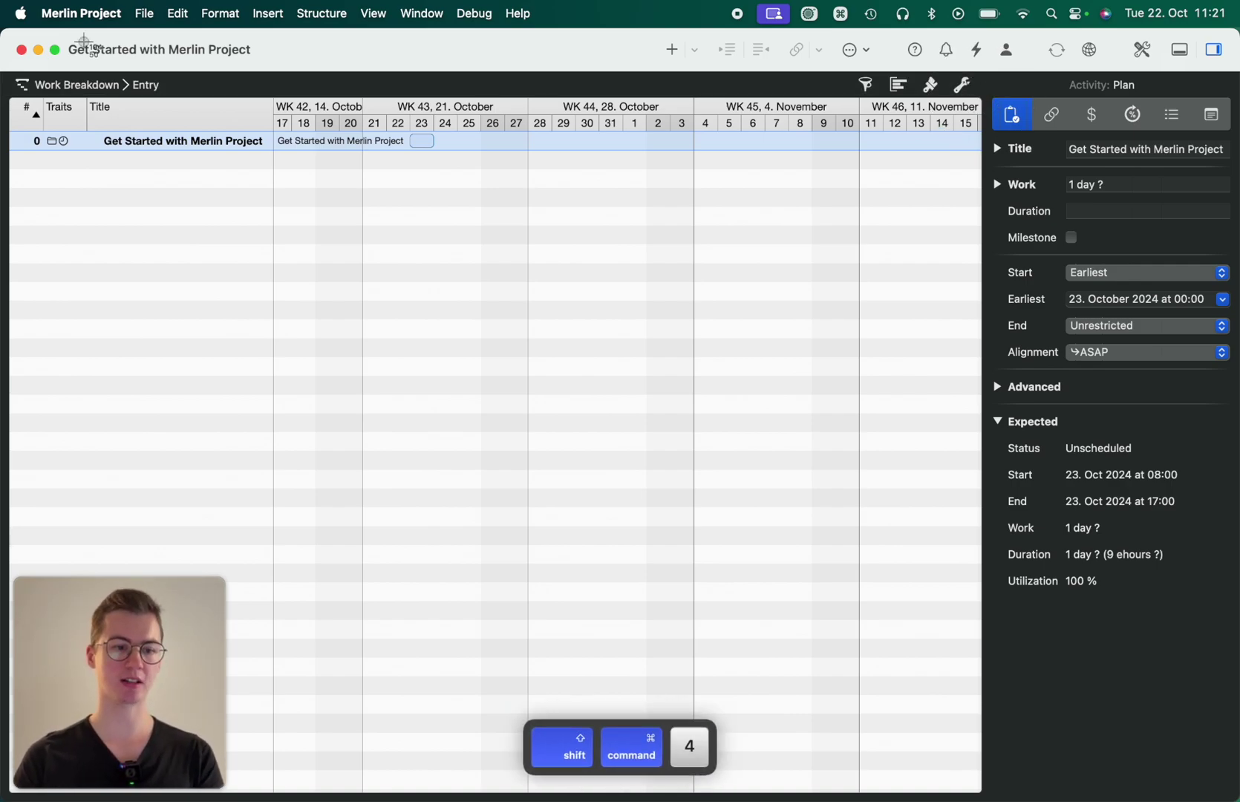
left_click_drag(3, 71, 978, 795)
key("Escape")
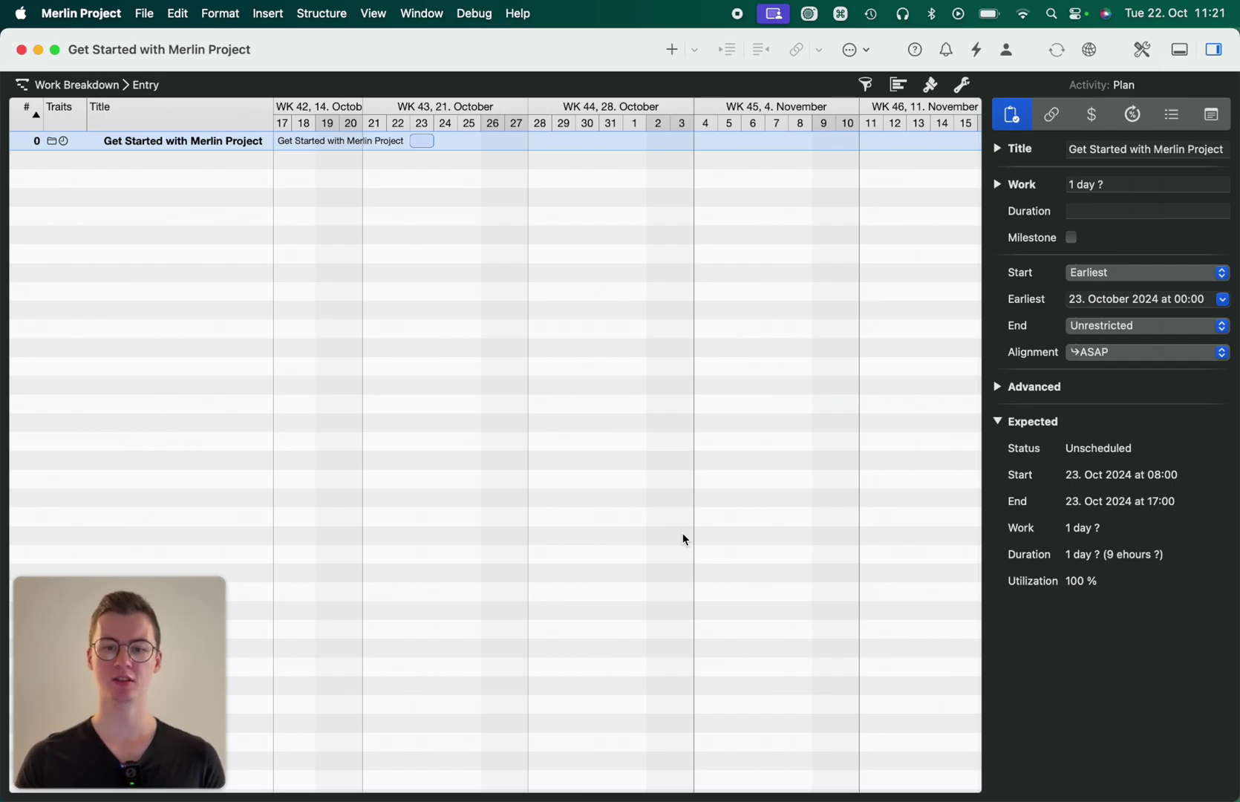
Step: Add New Activity tasks, indent then outdent activity 4, and select activities 3 and 4
left_click(672, 53)
left_click(672, 53)
left_click(672, 53)
left_click(672, 53)
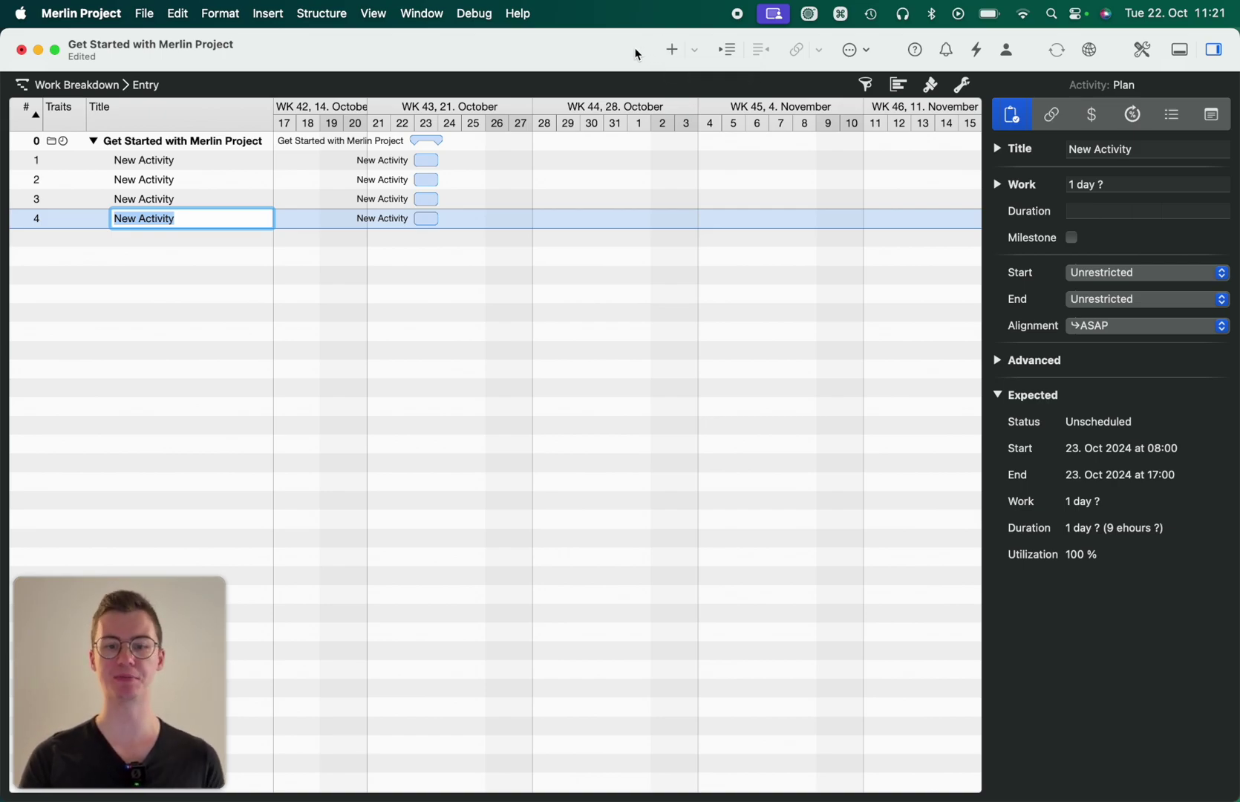
left_click(727, 53)
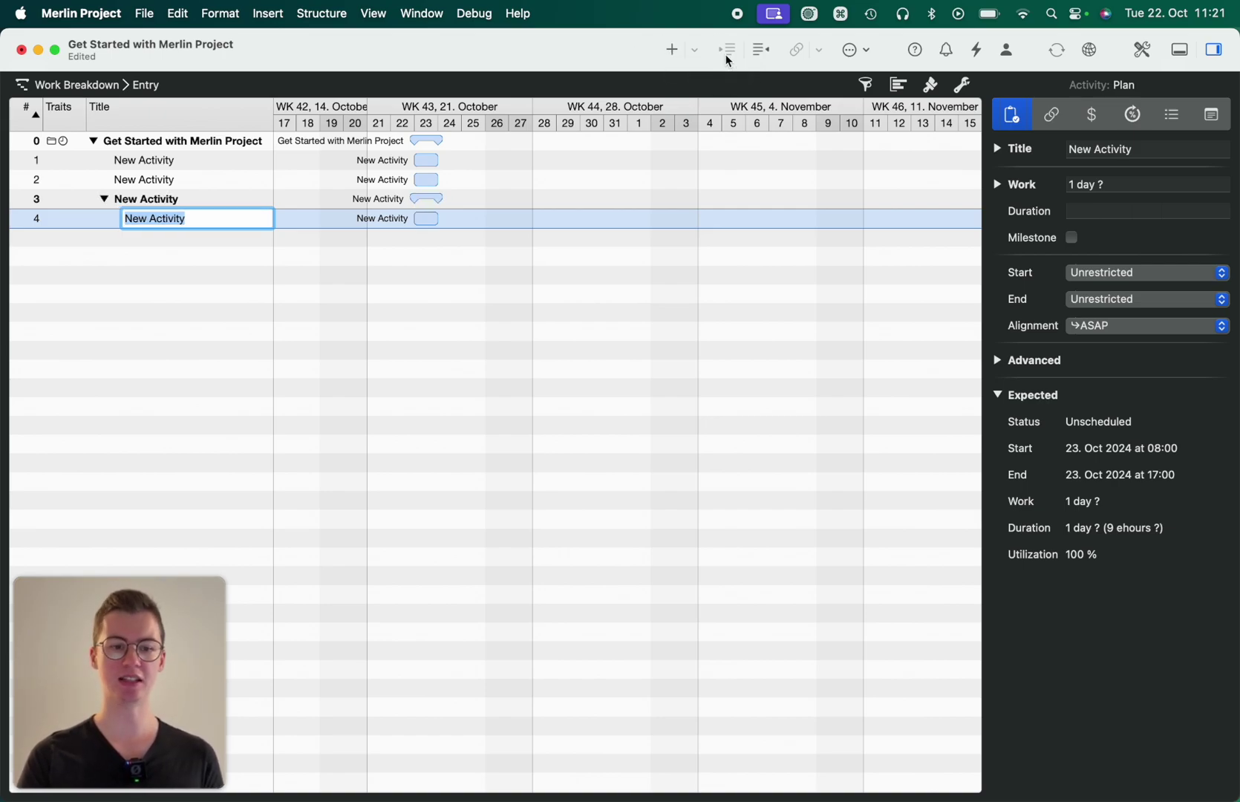
left_click(761, 52)
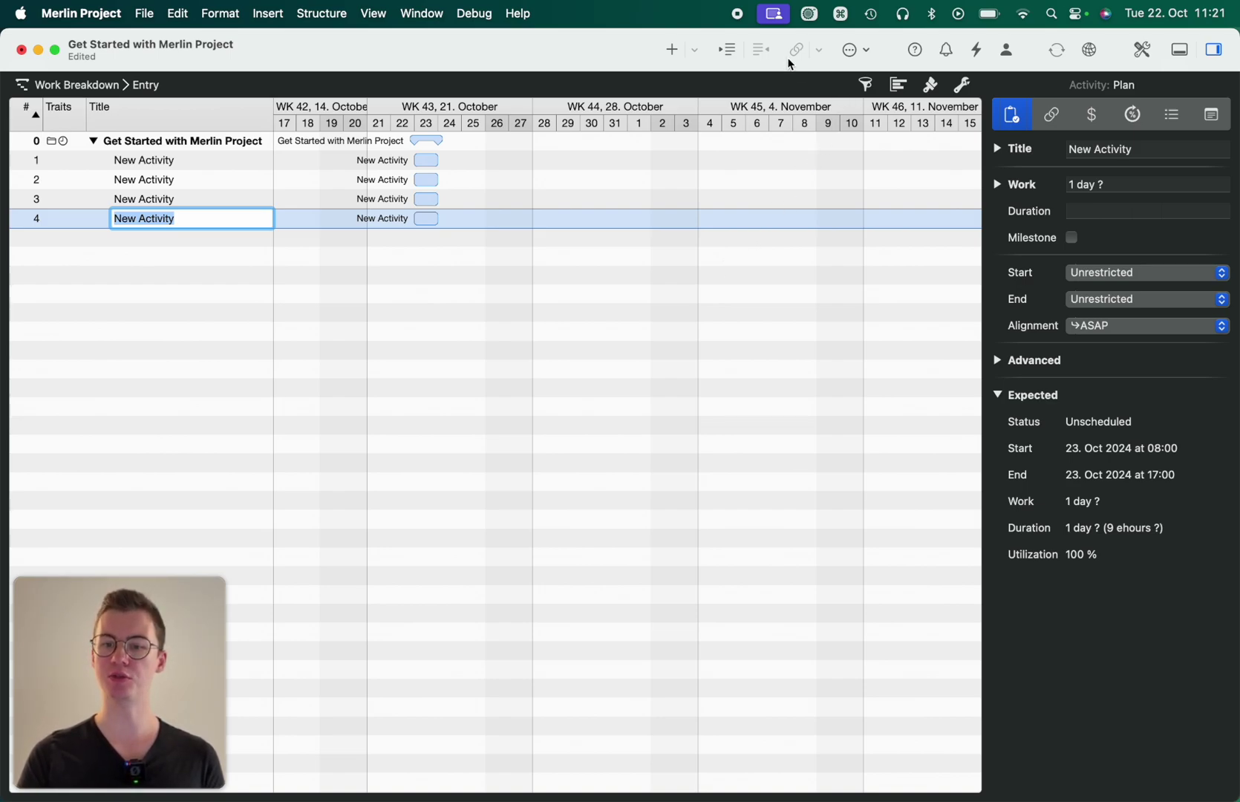
left_click(473, 199, "shift")
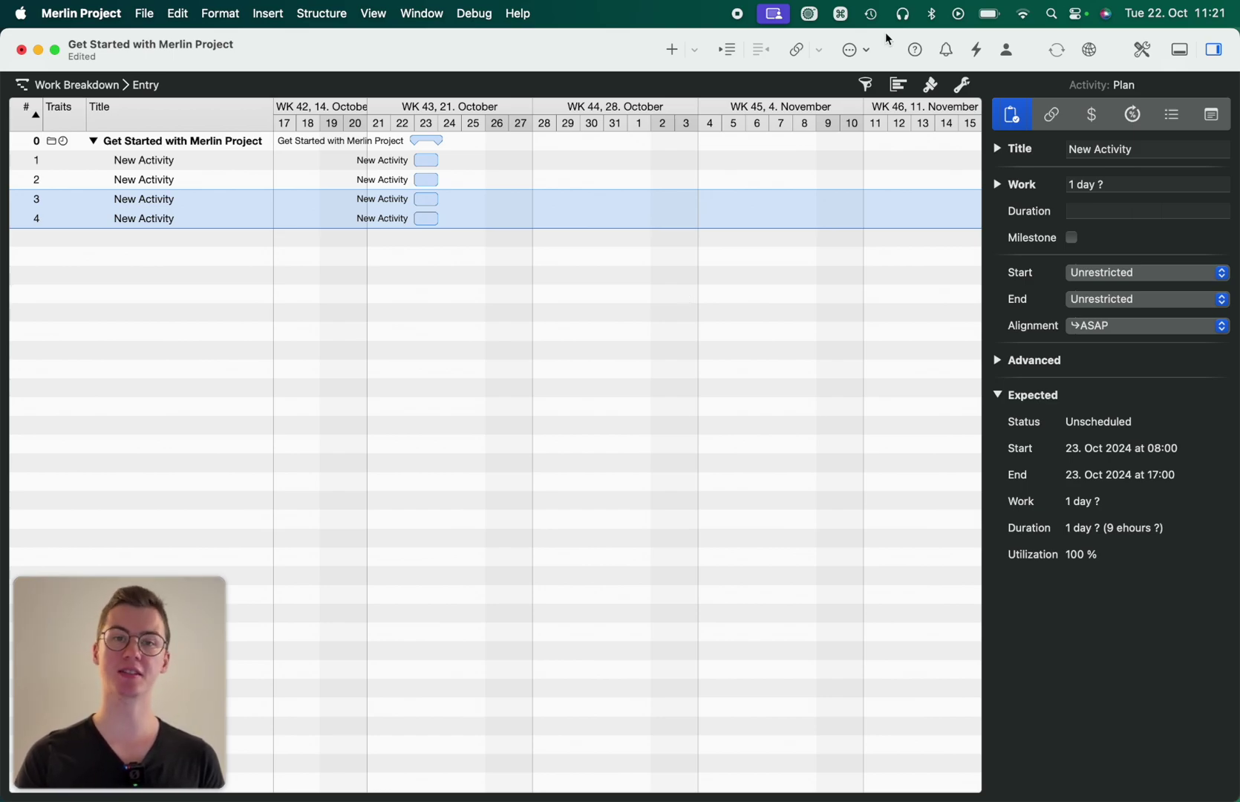
Step: Enable Dynamic Help and view its explanations for the Title column and Inspector button
left_click(915, 52)
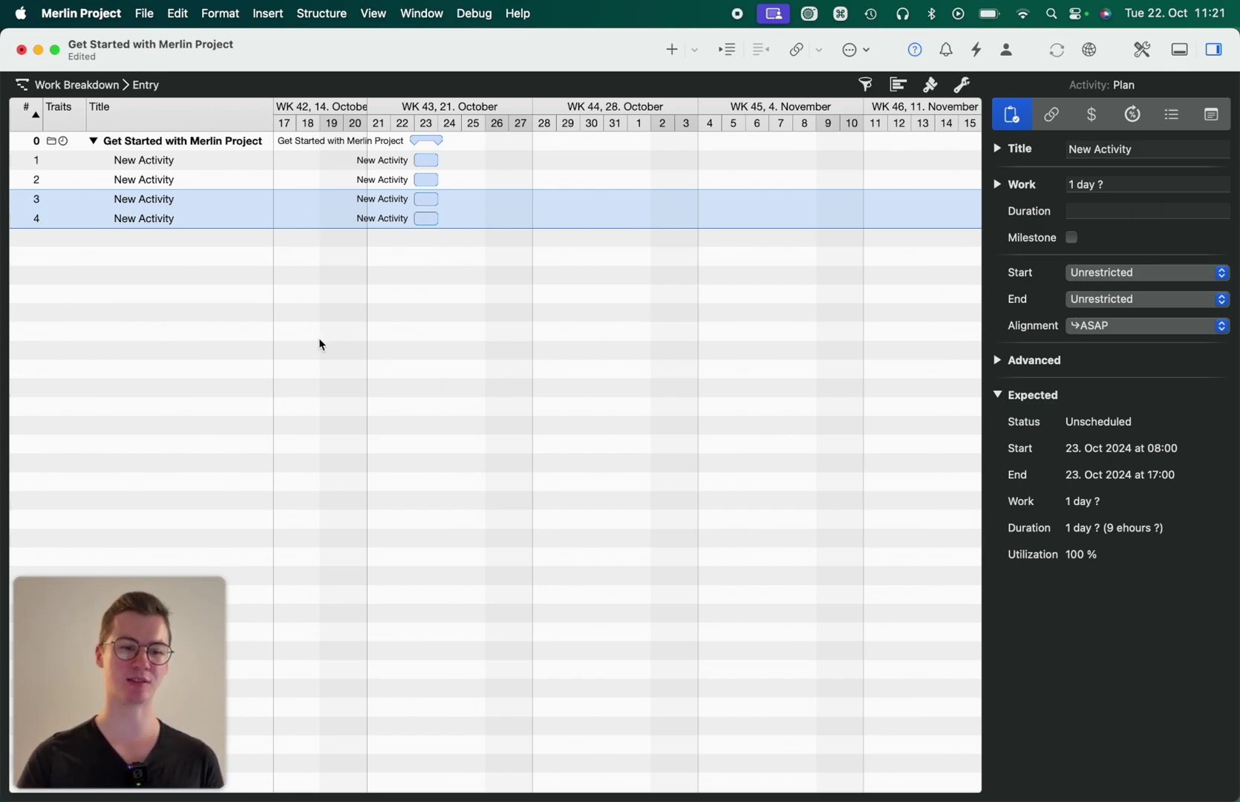
mouse_move(176, 148)
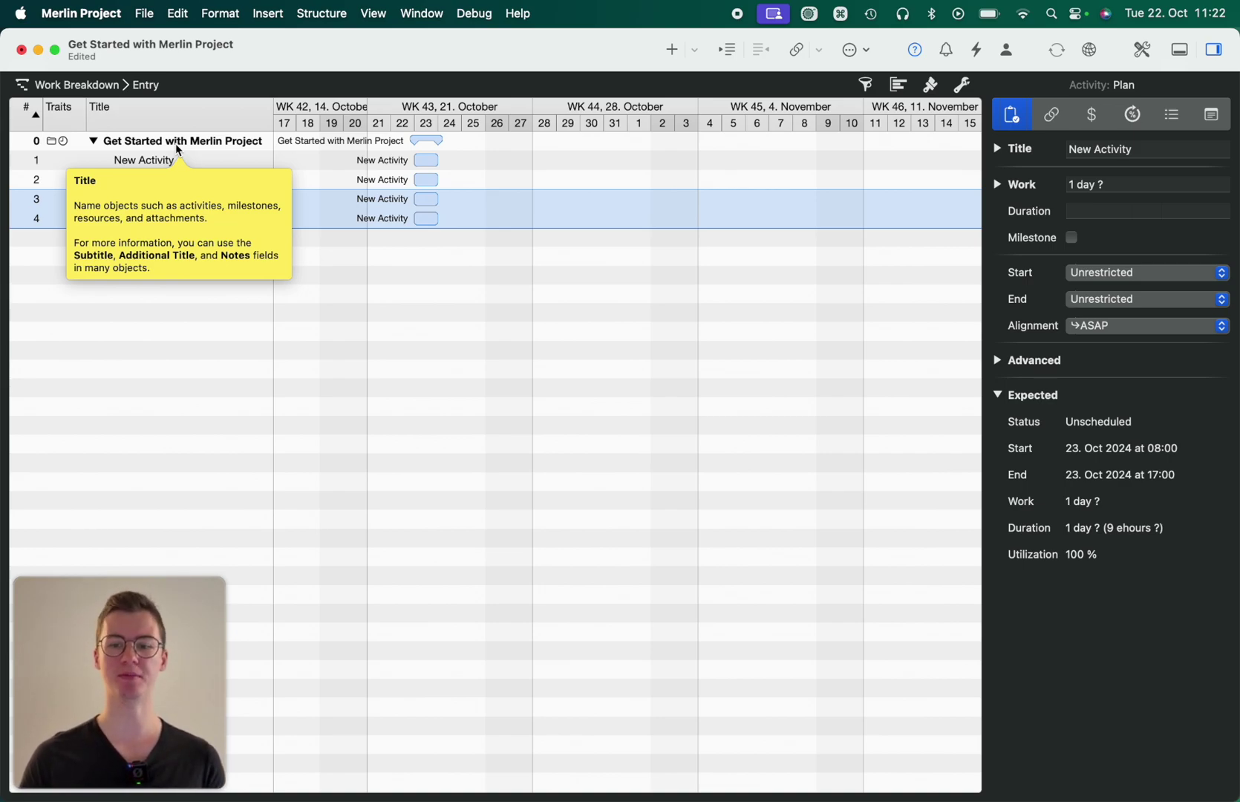
mouse_move(1214, 53)
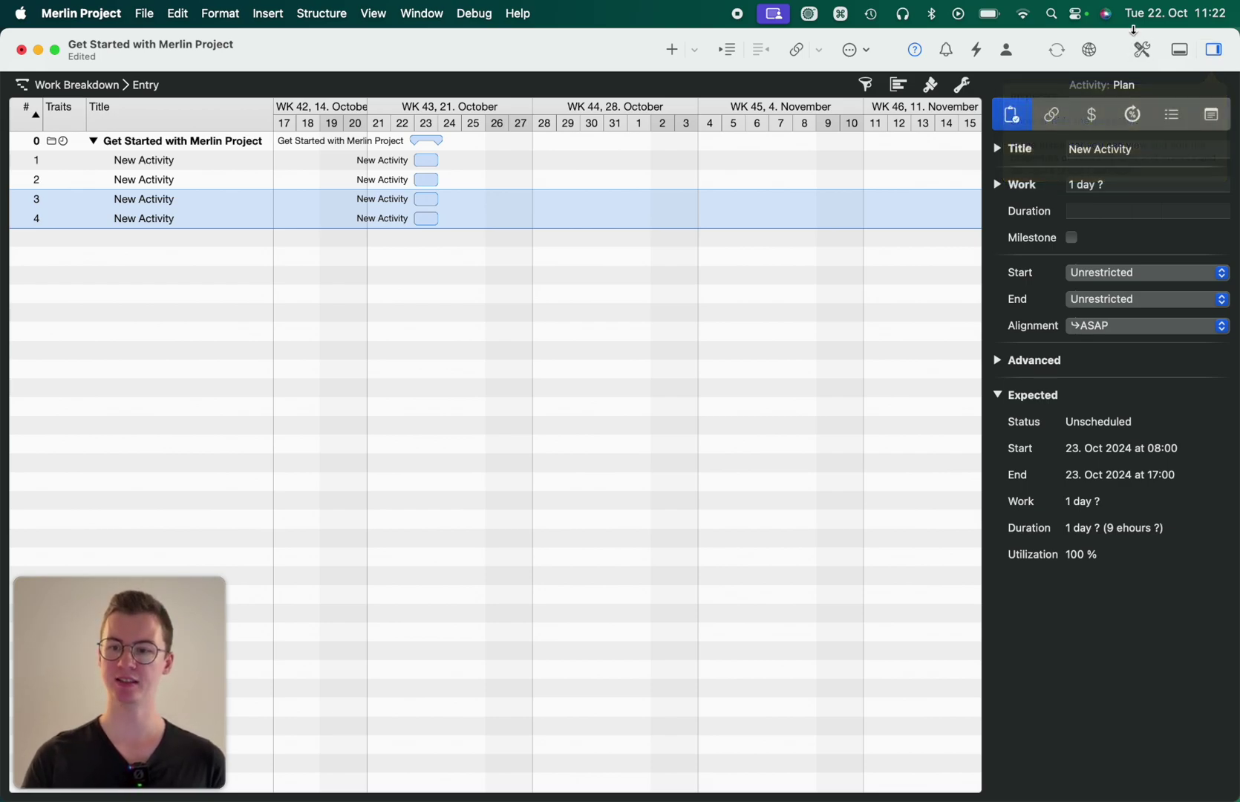
Step: Show General settings: forward scheduling from 23.10.24, Monday week start, 8-hour working days
mouse_move(1146, 53)
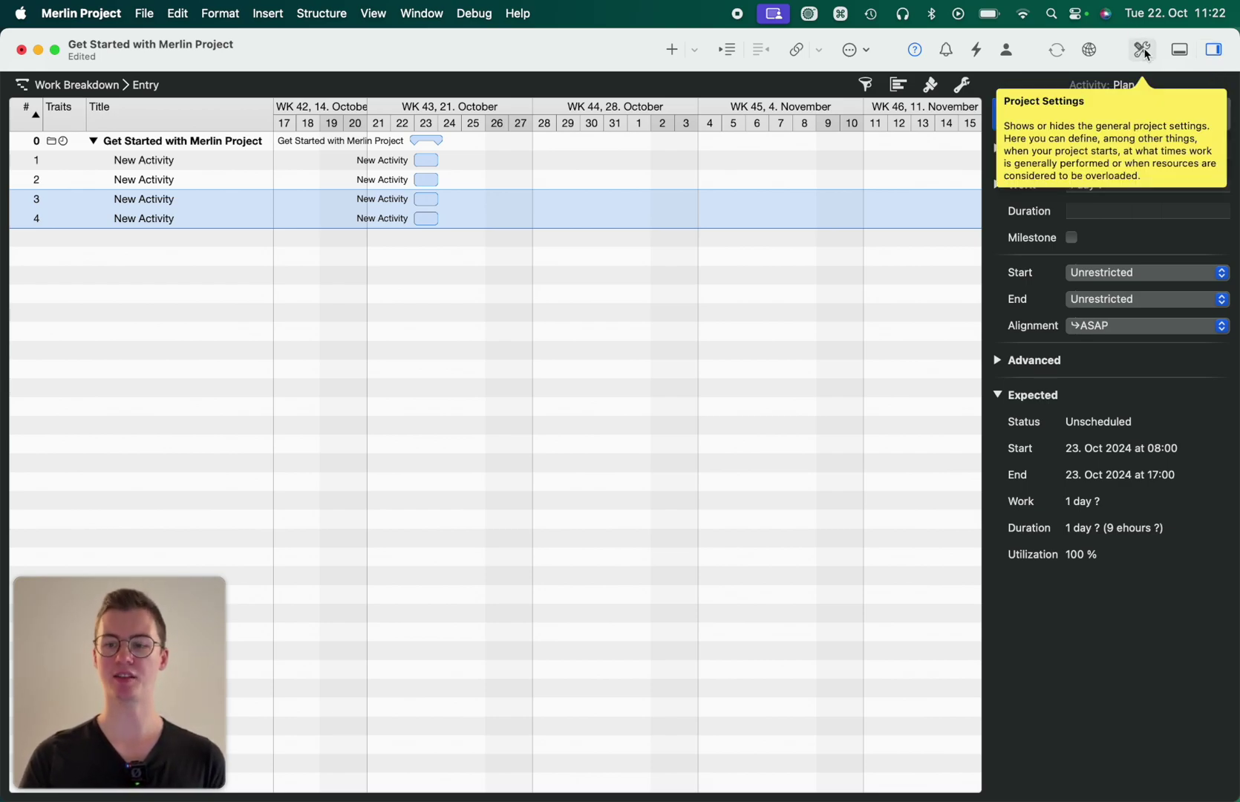
left_click(1146, 53)
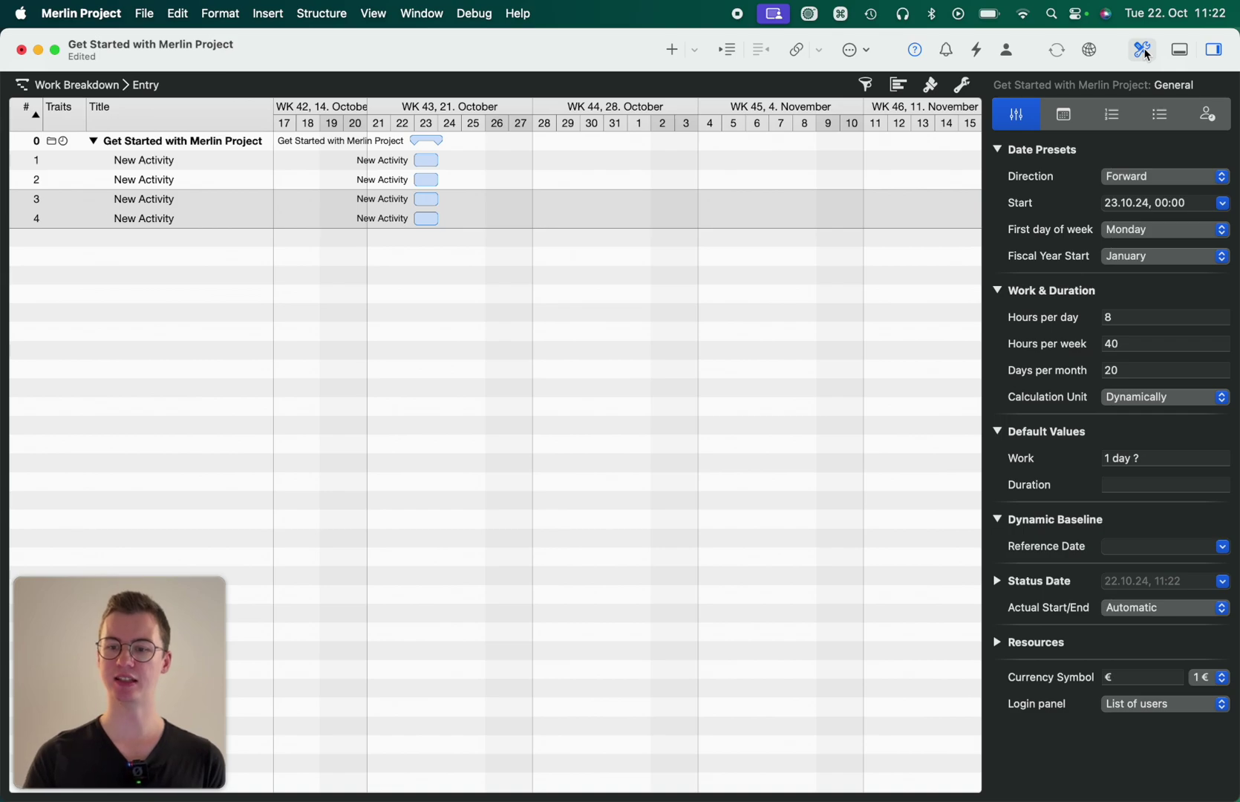
mouse_move(1063, 236)
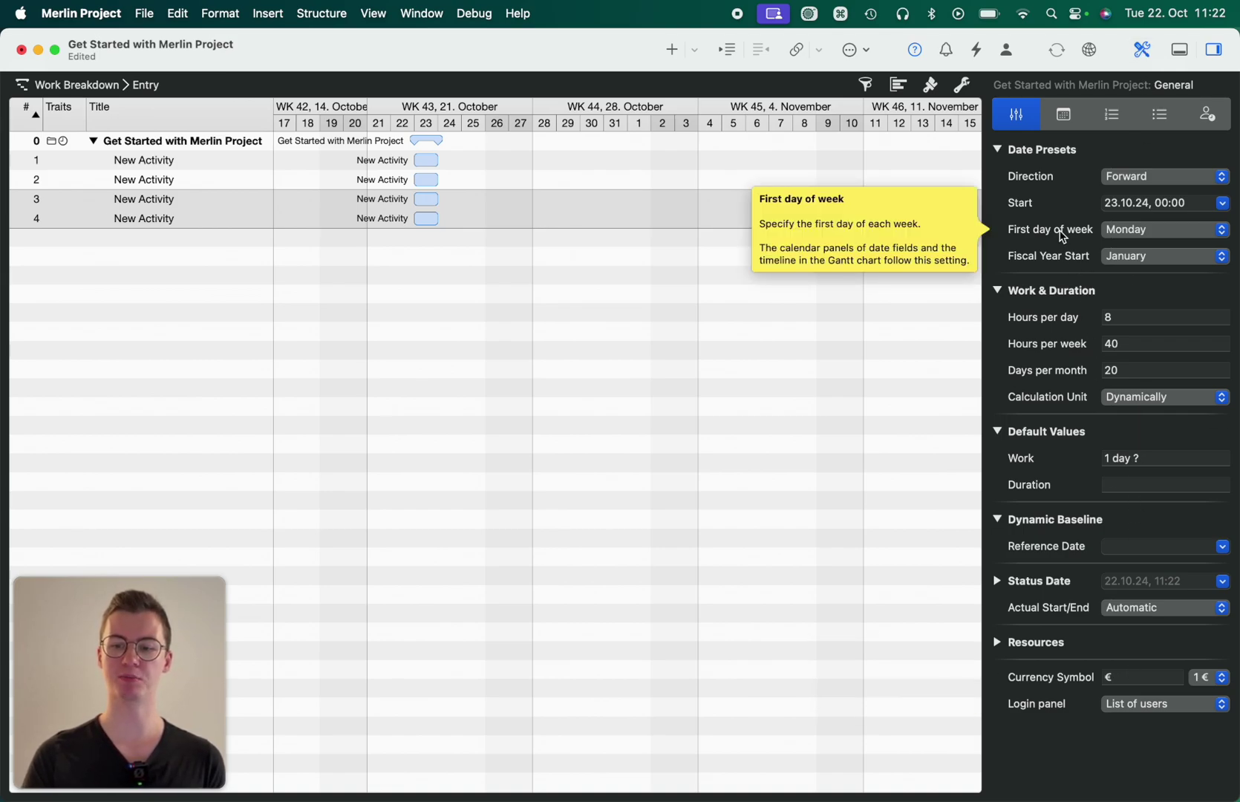
mouse_move(1064, 266)
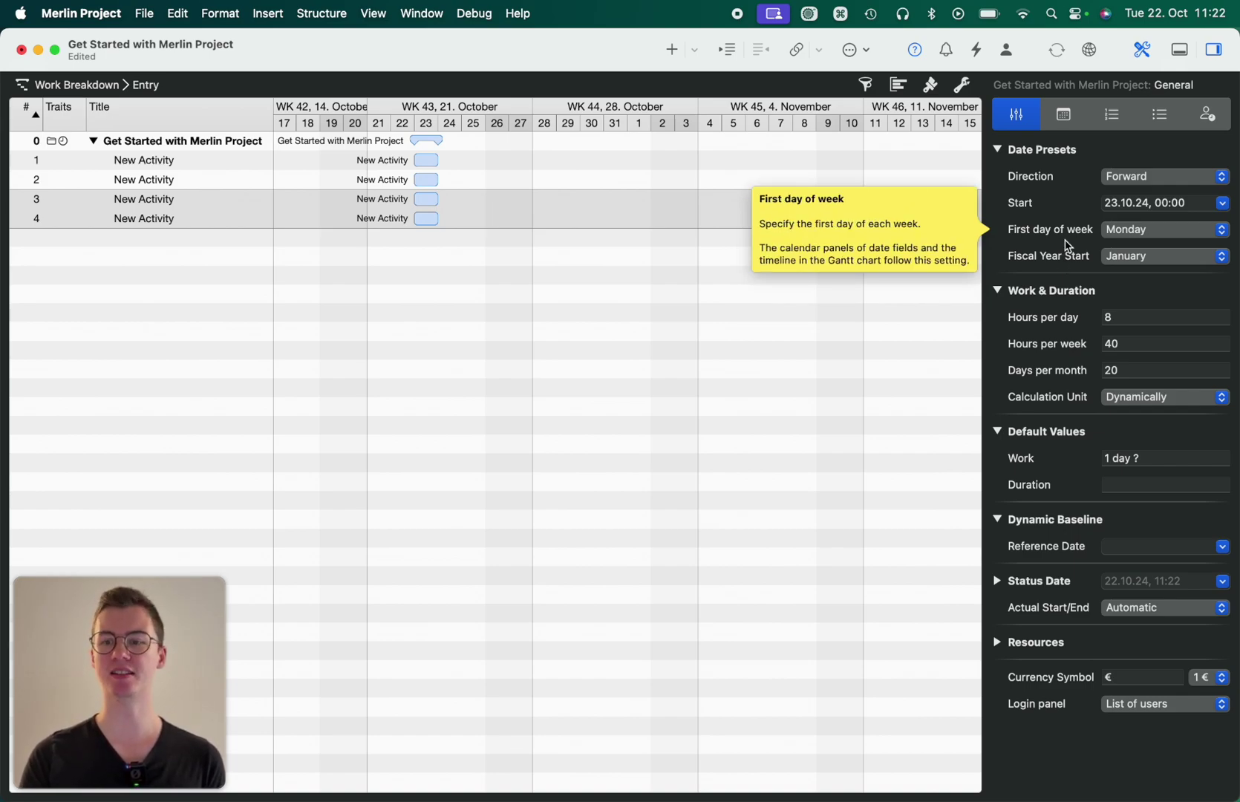
Step: Close Project Settings, disable Dynamic Help, and browse the Net Plan layouts such as Kanban and PERT
left_click(1143, 53)
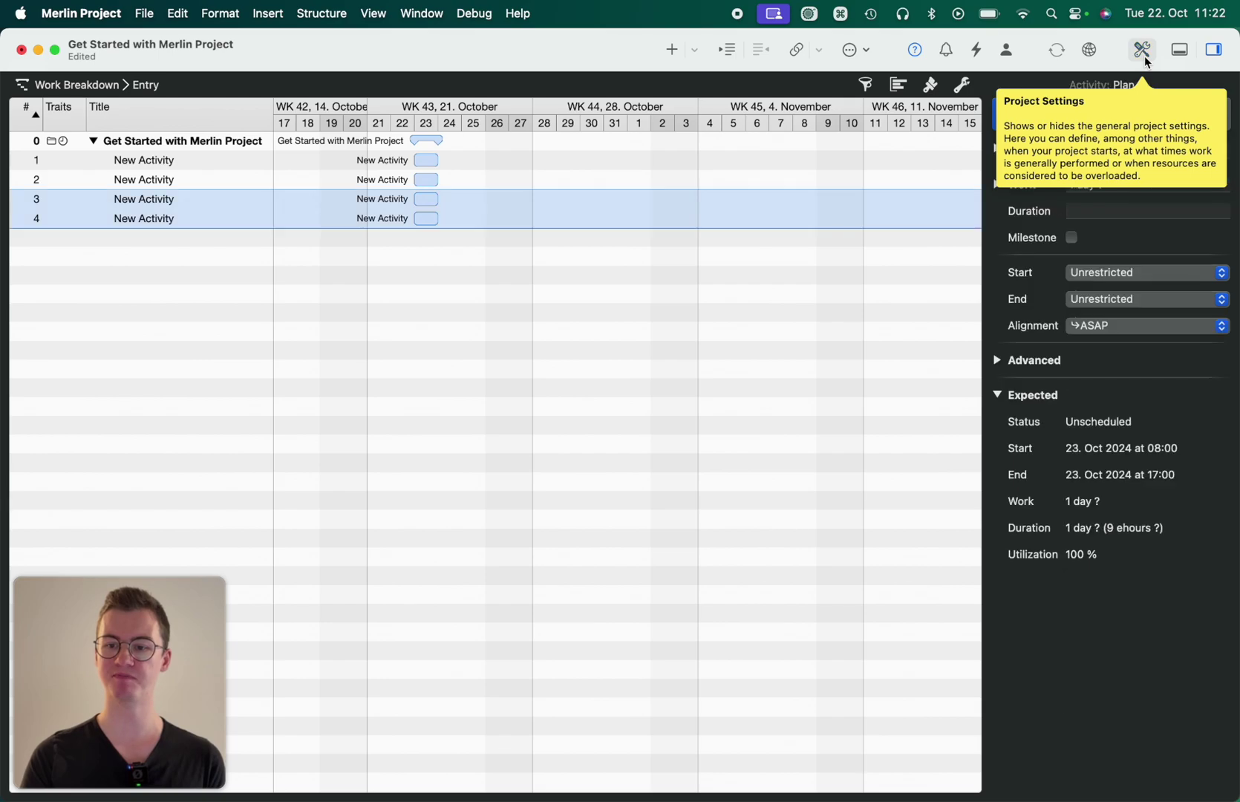
left_click(915, 52)
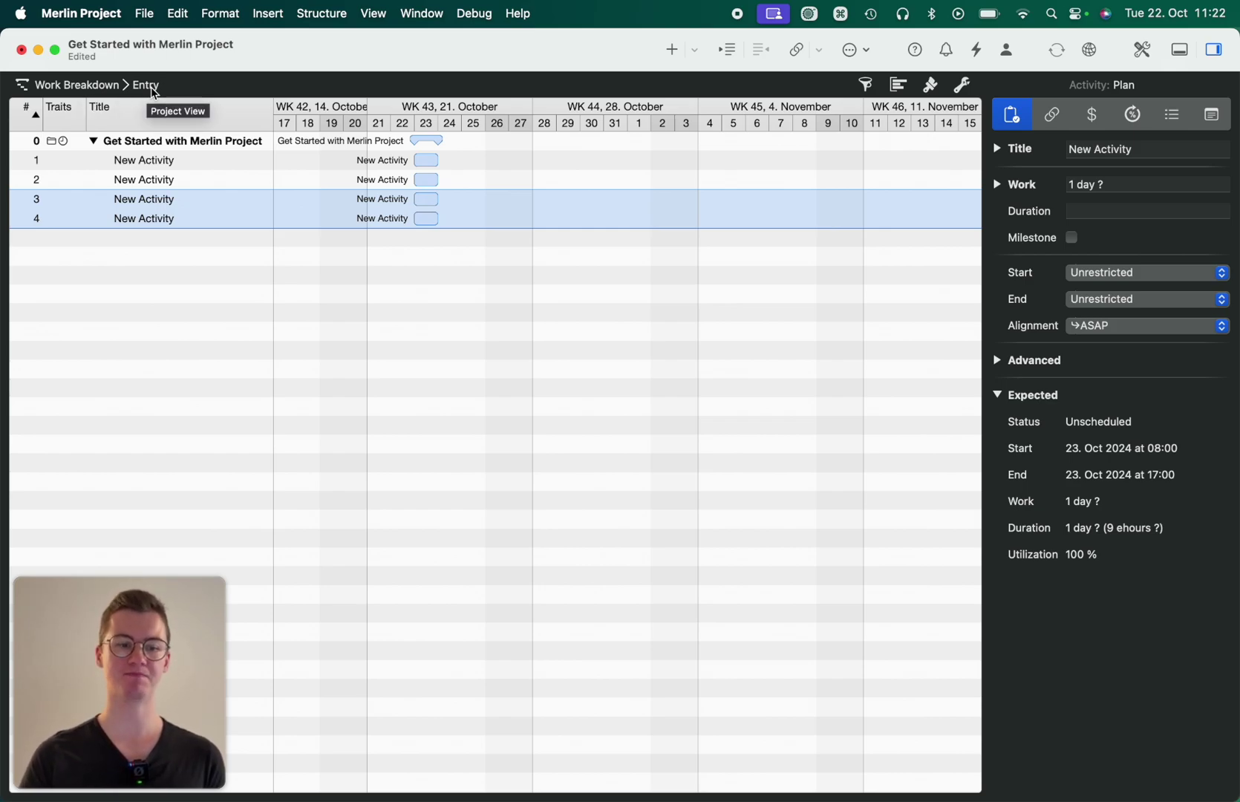
left_click(99, 88)
mouse_move(99, 91)
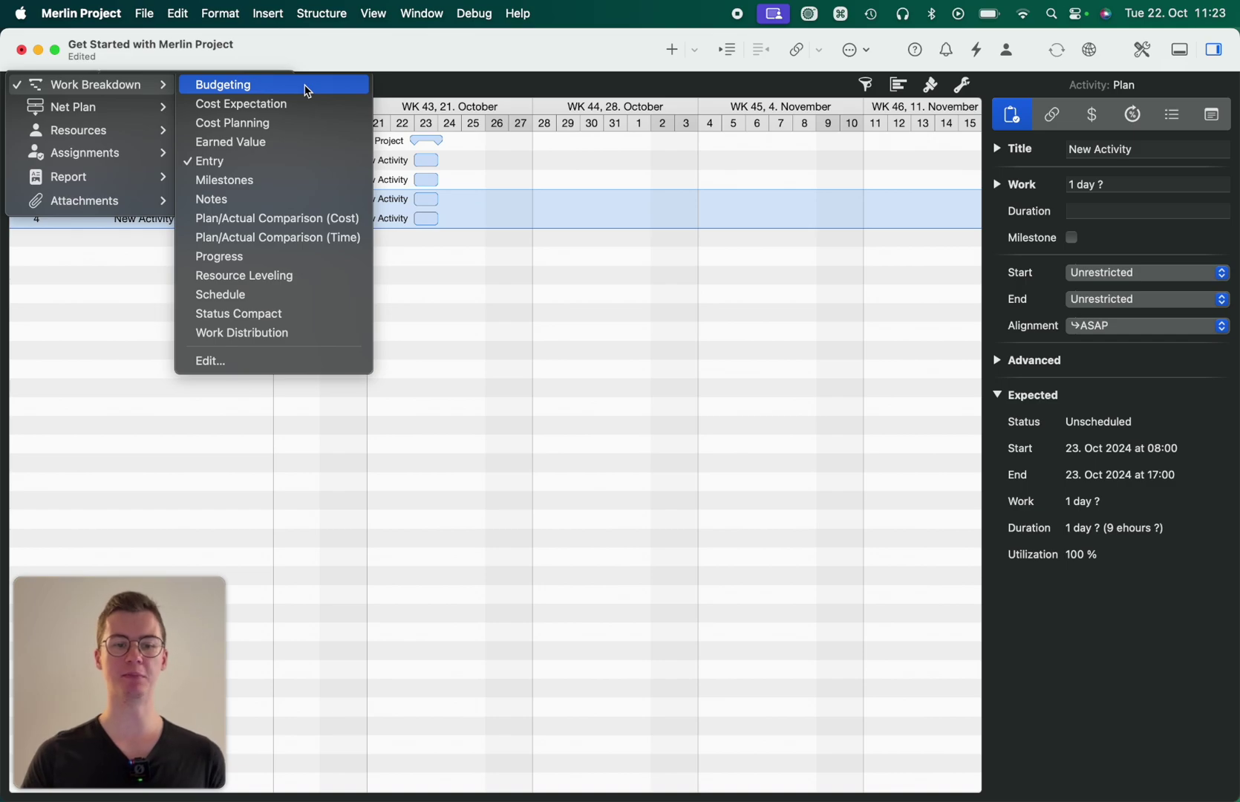
mouse_move(153, 111)
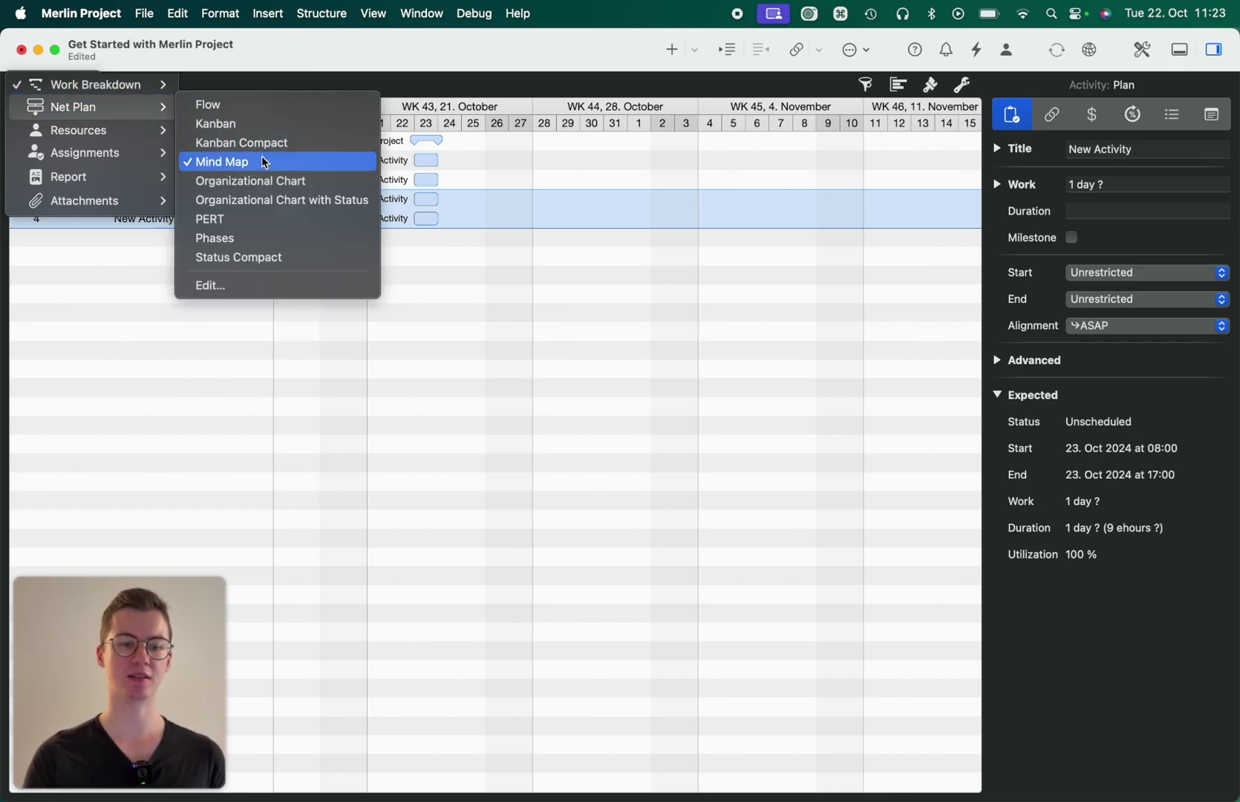
Step: In the Mind Map view, add a new activity node named 'Test'
left_click(265, 164)
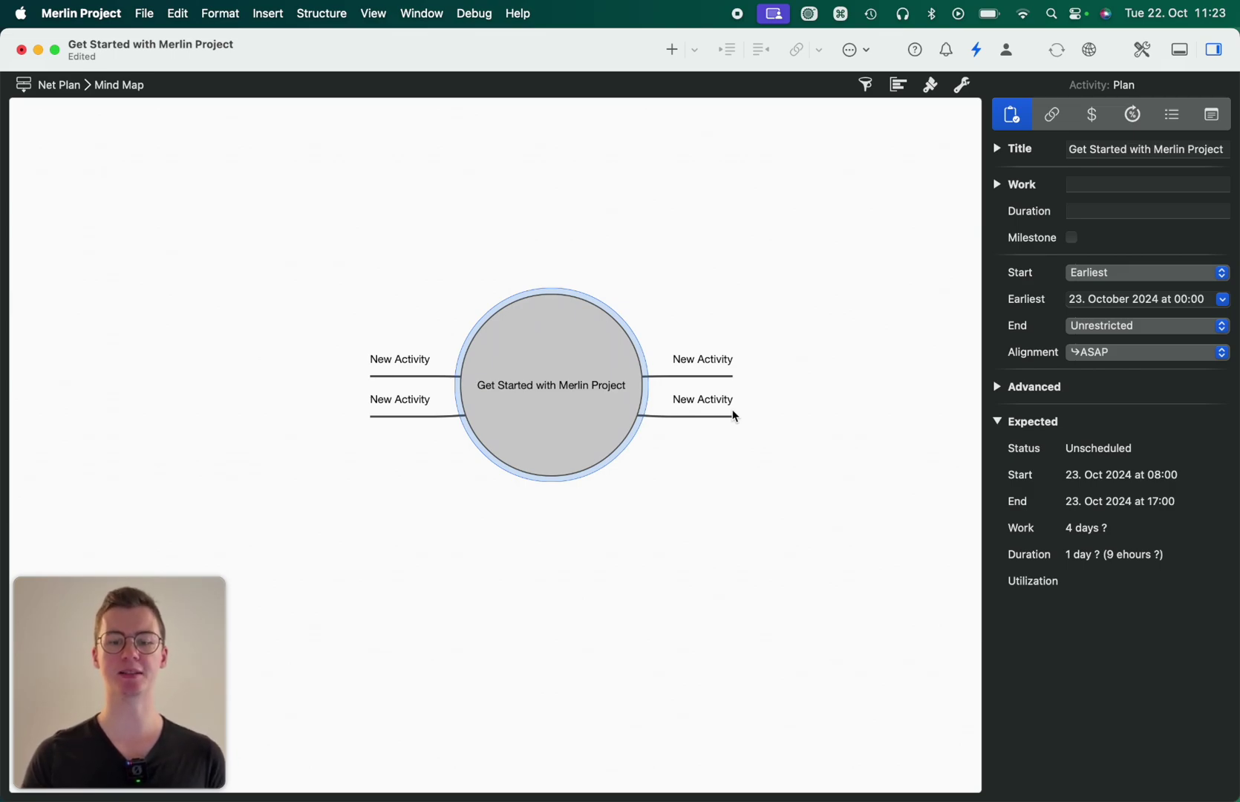
left_click(711, 408)
key("super+n")
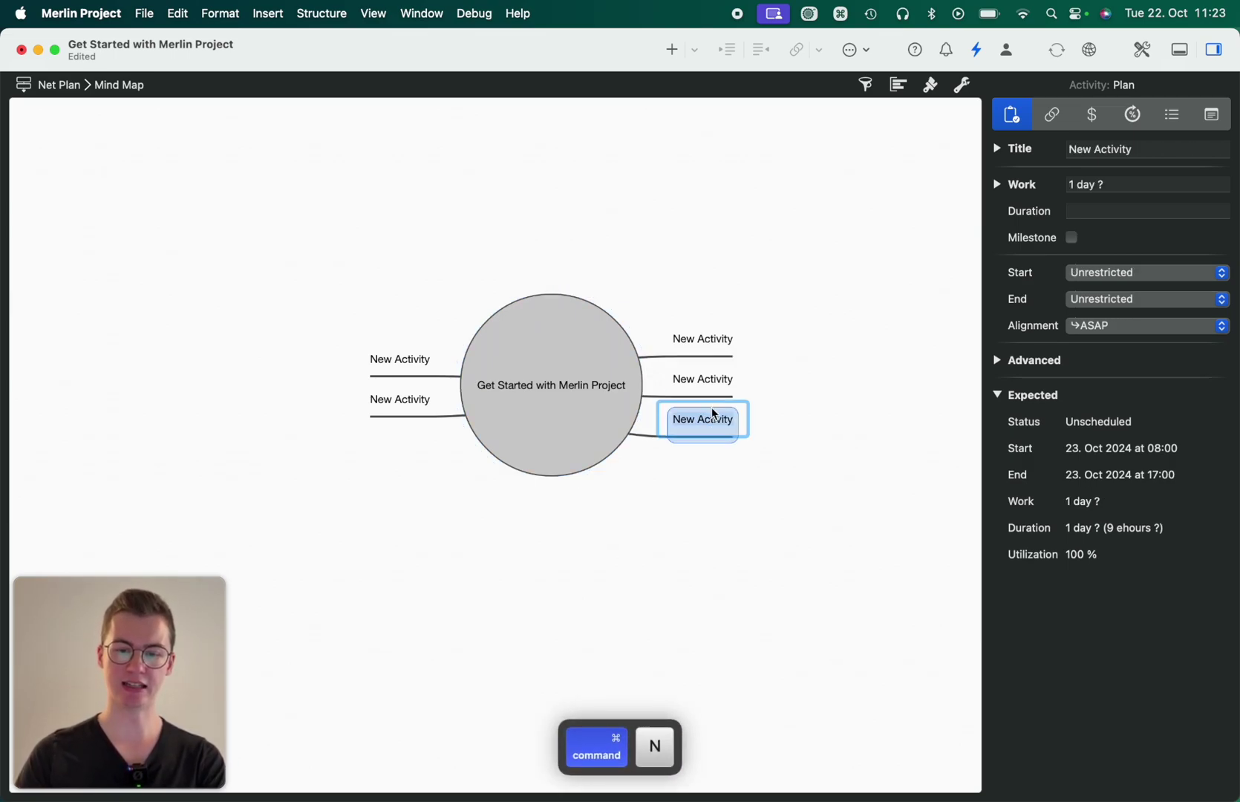
type("Test")
key("Return")
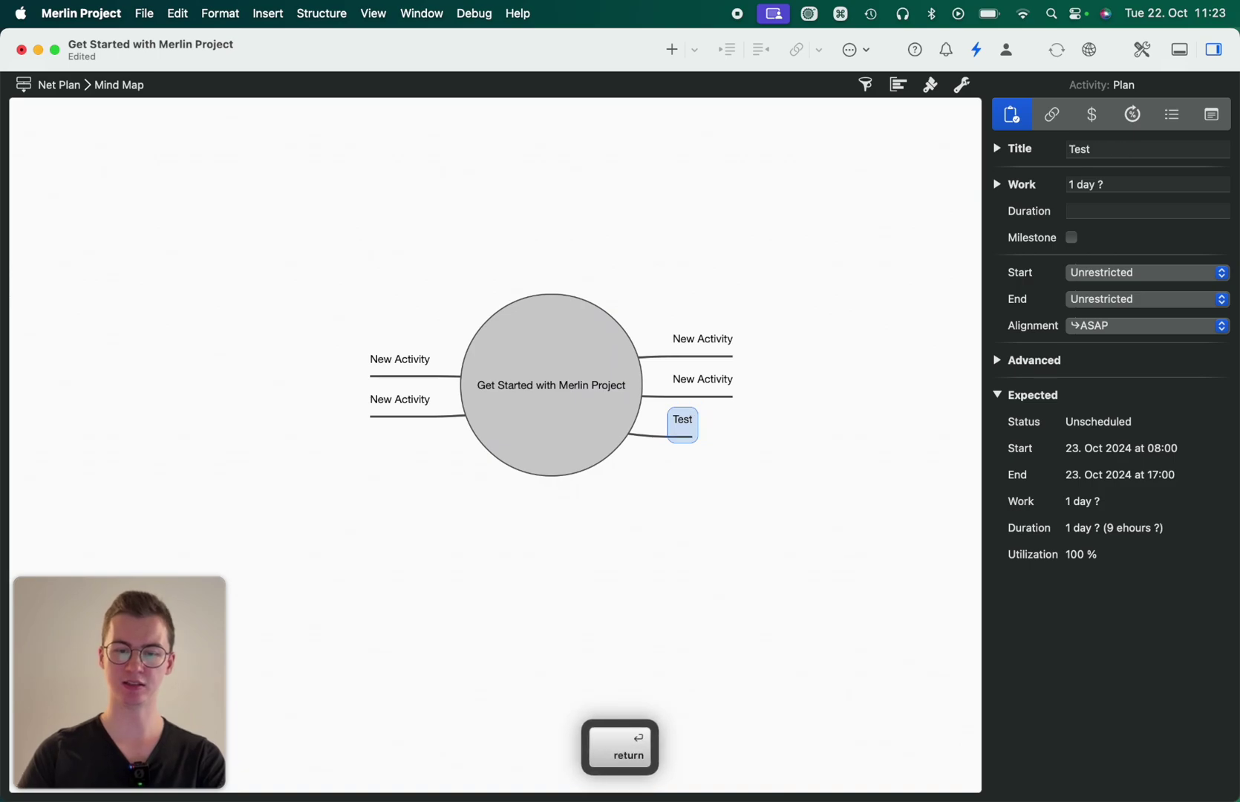
left_click(64, 91)
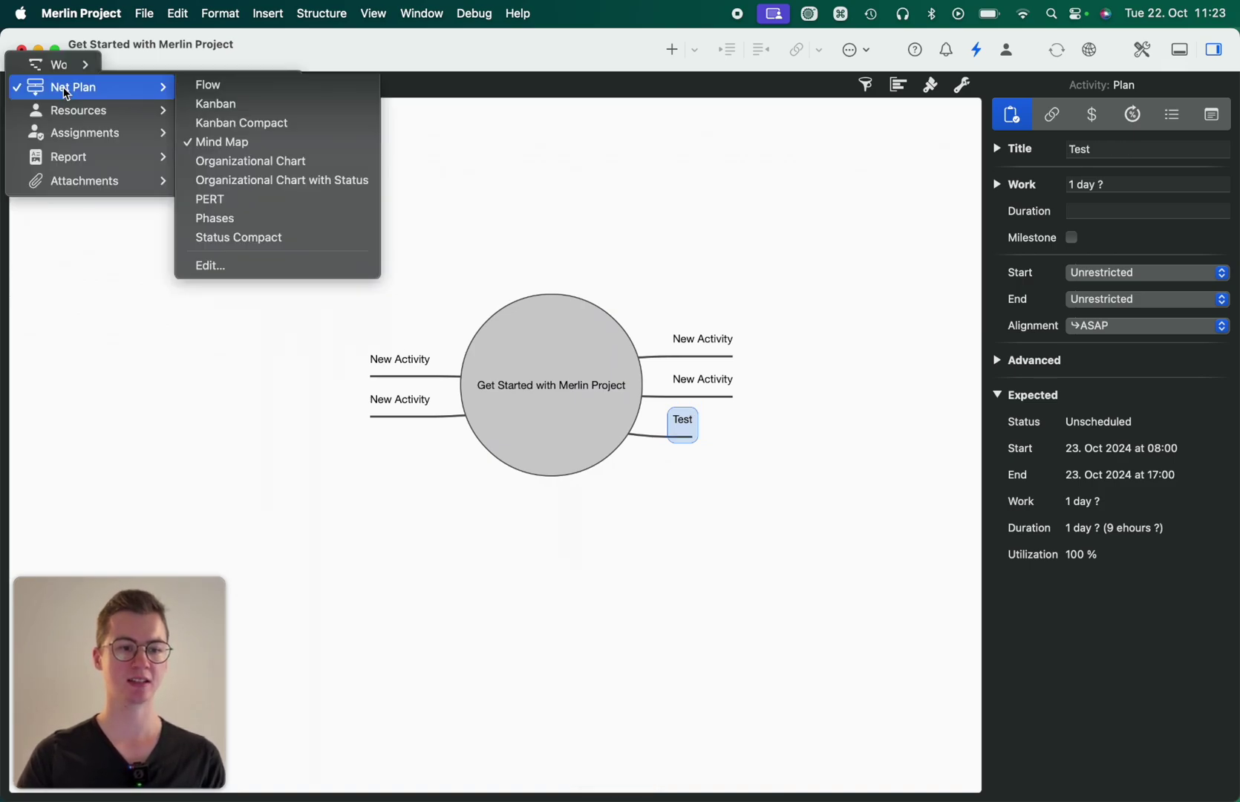
Step: Switch to the Work Breakdown Entry Gantt table and select the Test activity
left_click(134, 64)
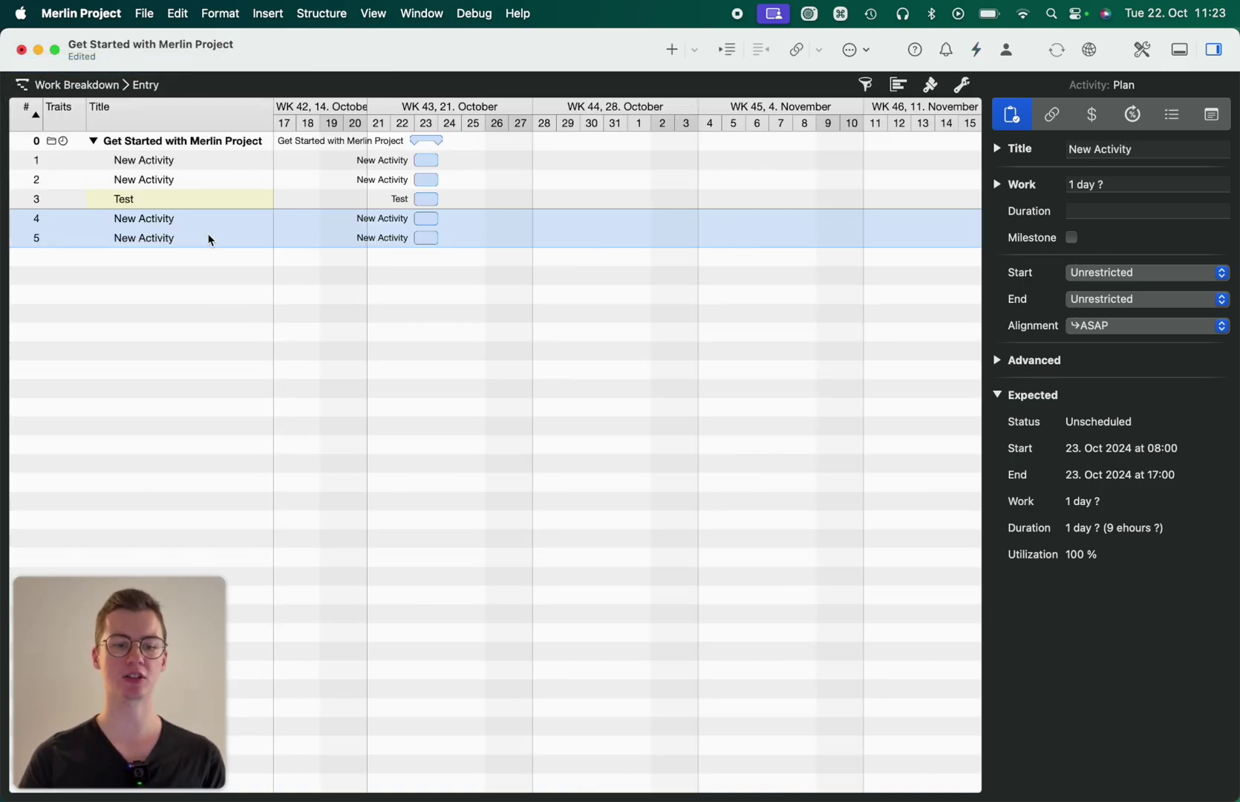
left_click(216, 198)
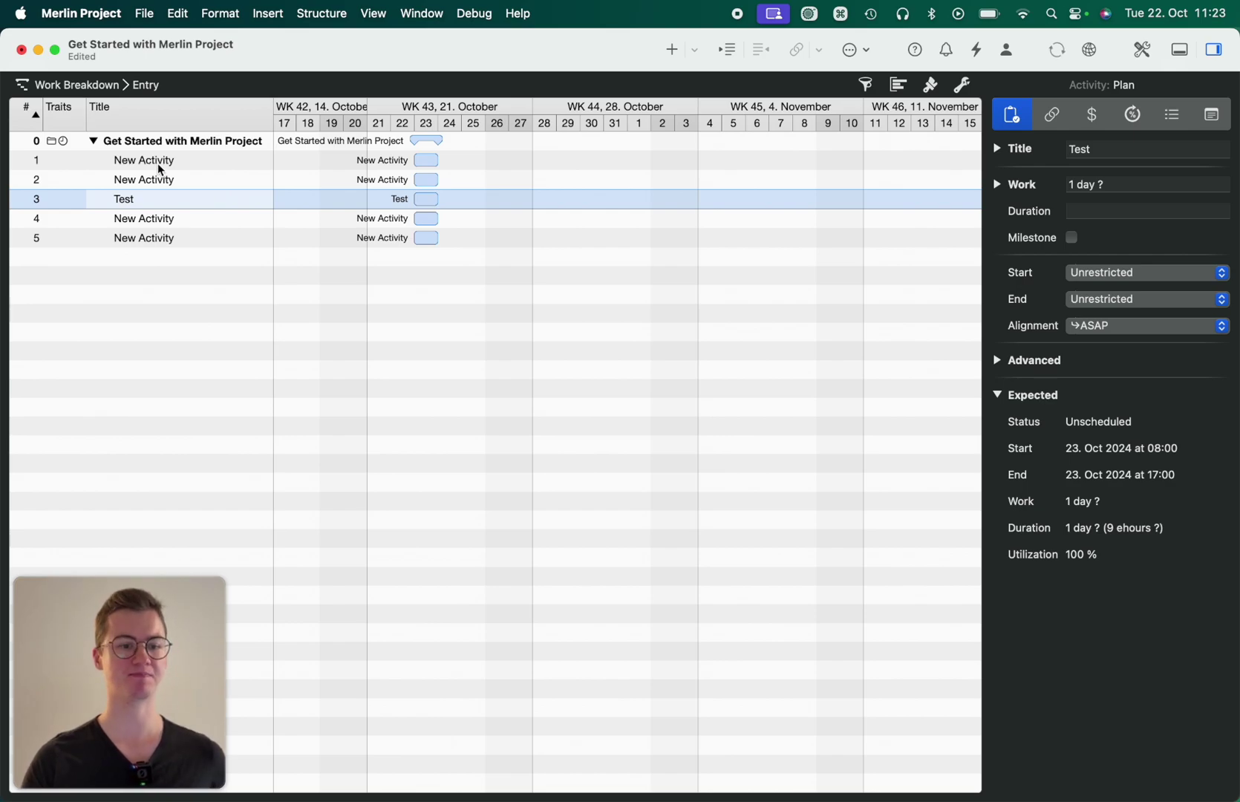
left_click(78, 85)
mouse_move(92, 114)
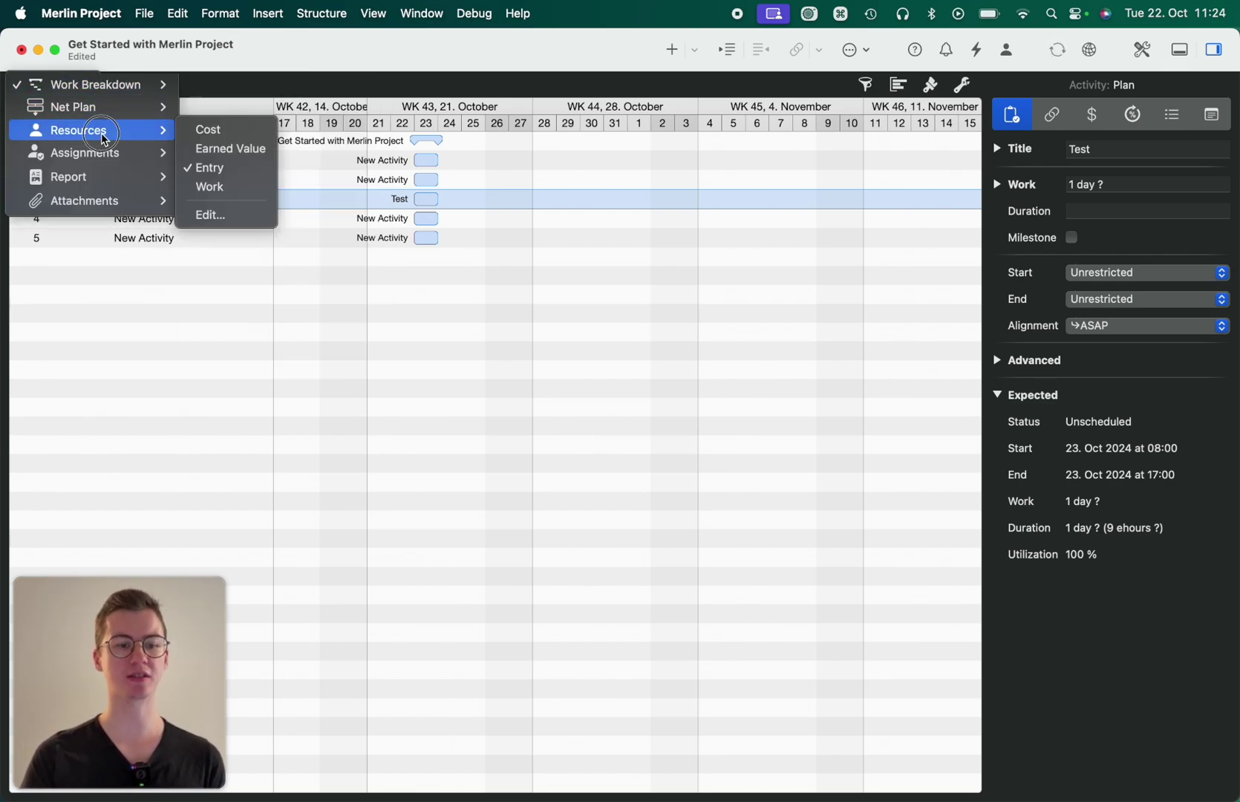
Step: Show the Resources Entry table, then the Assignments Work Distribution view
left_click(104, 131)
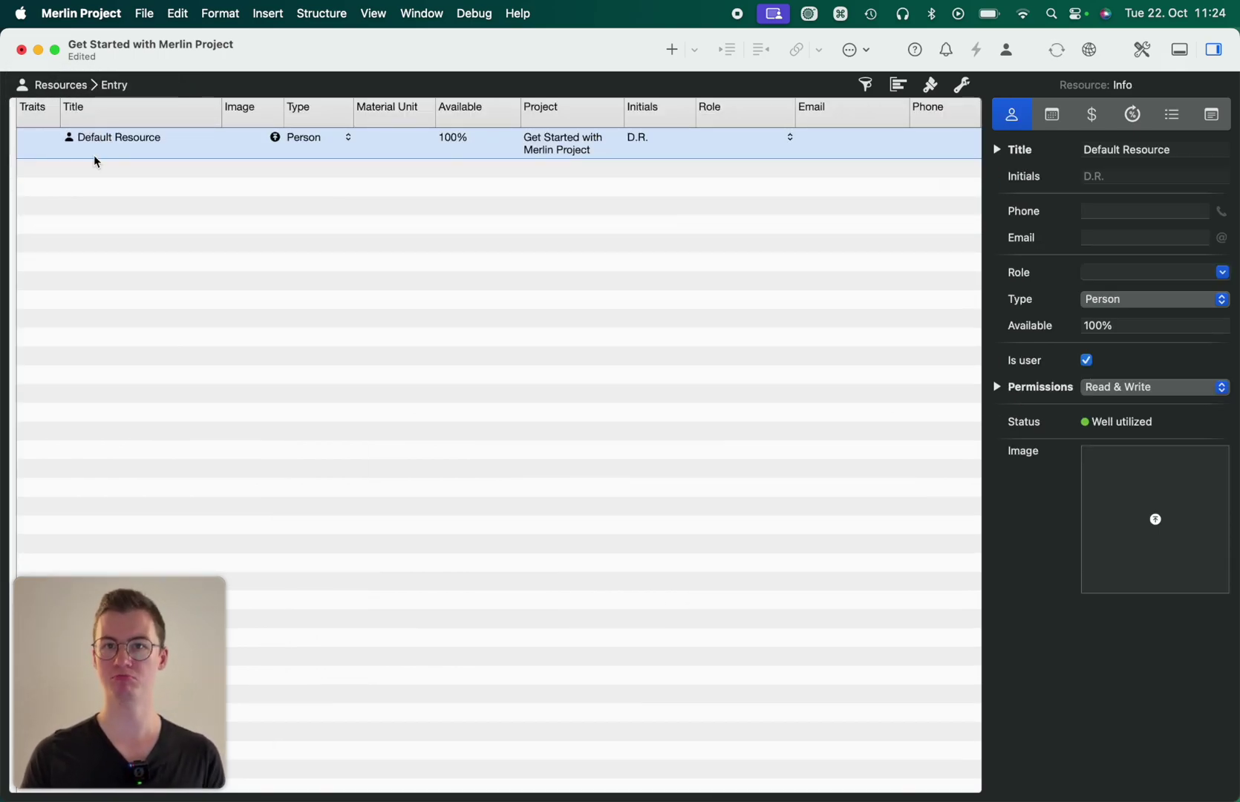
left_click(68, 87)
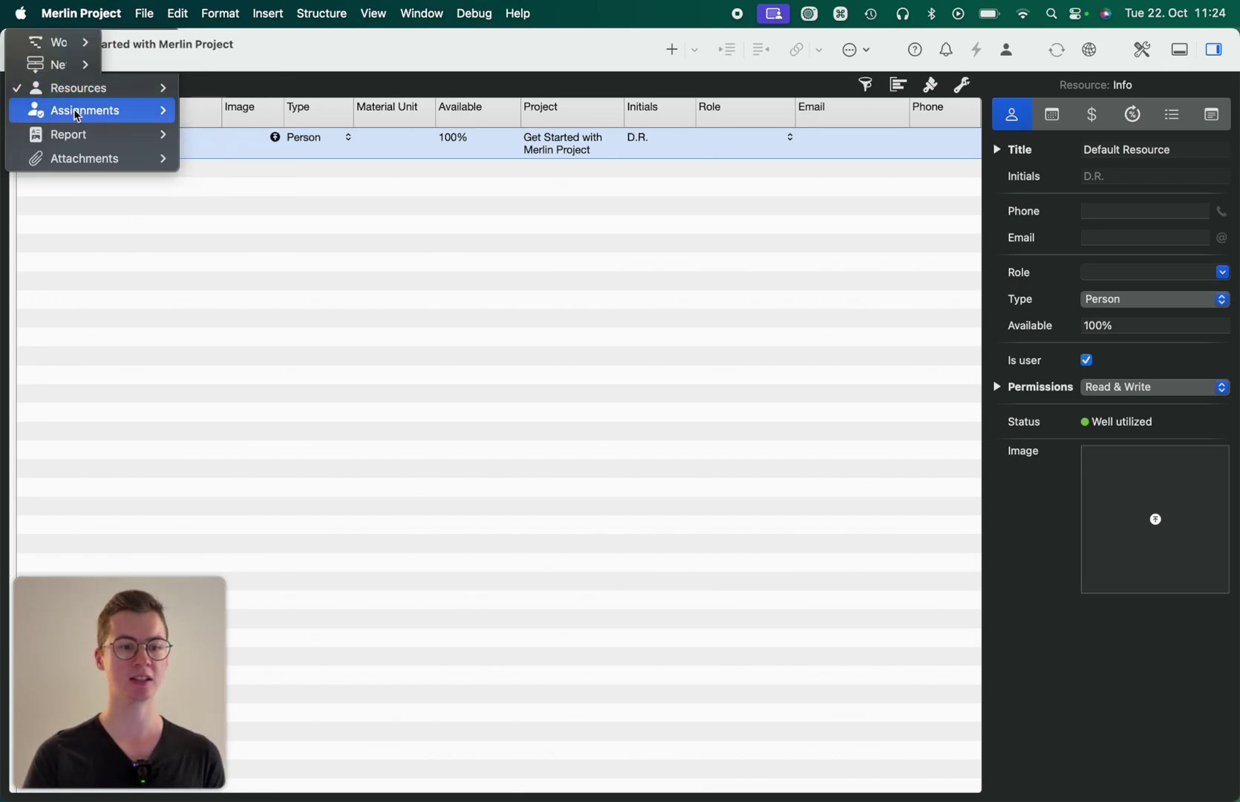
left_click(81, 115)
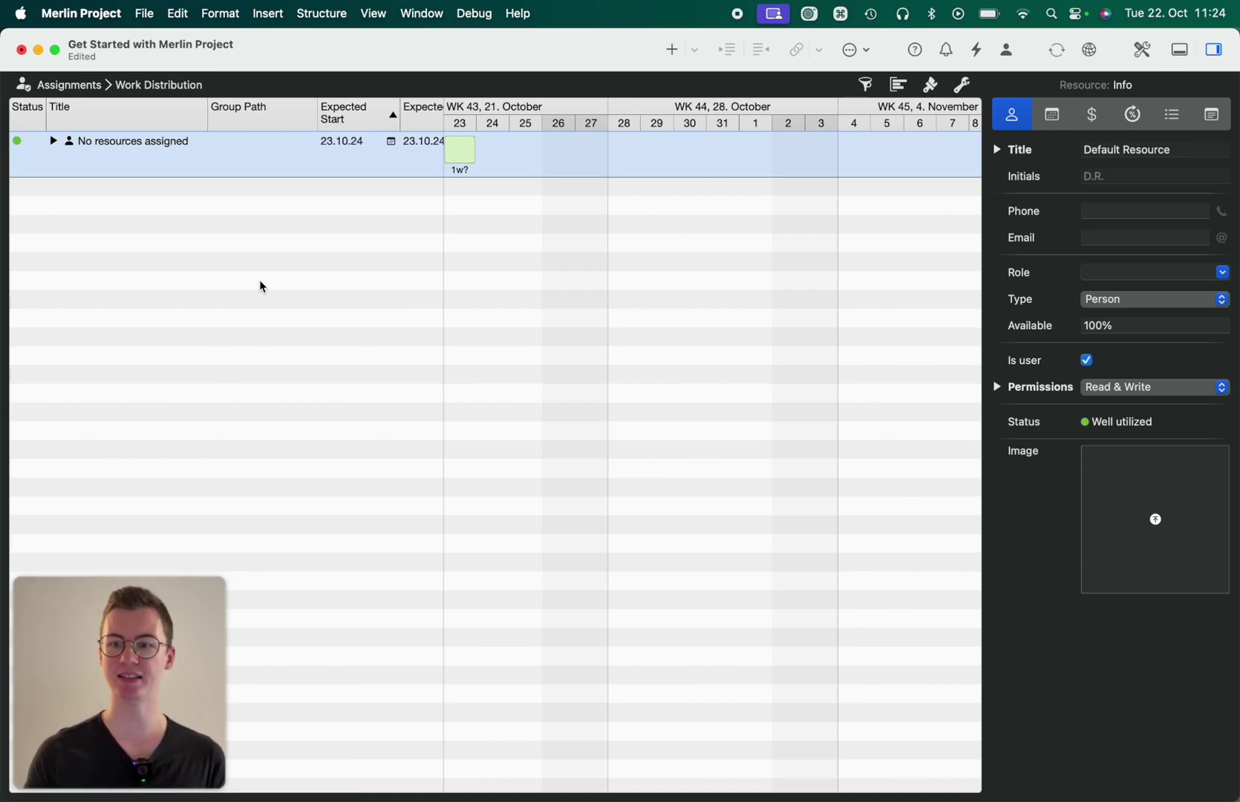
left_click(74, 90)
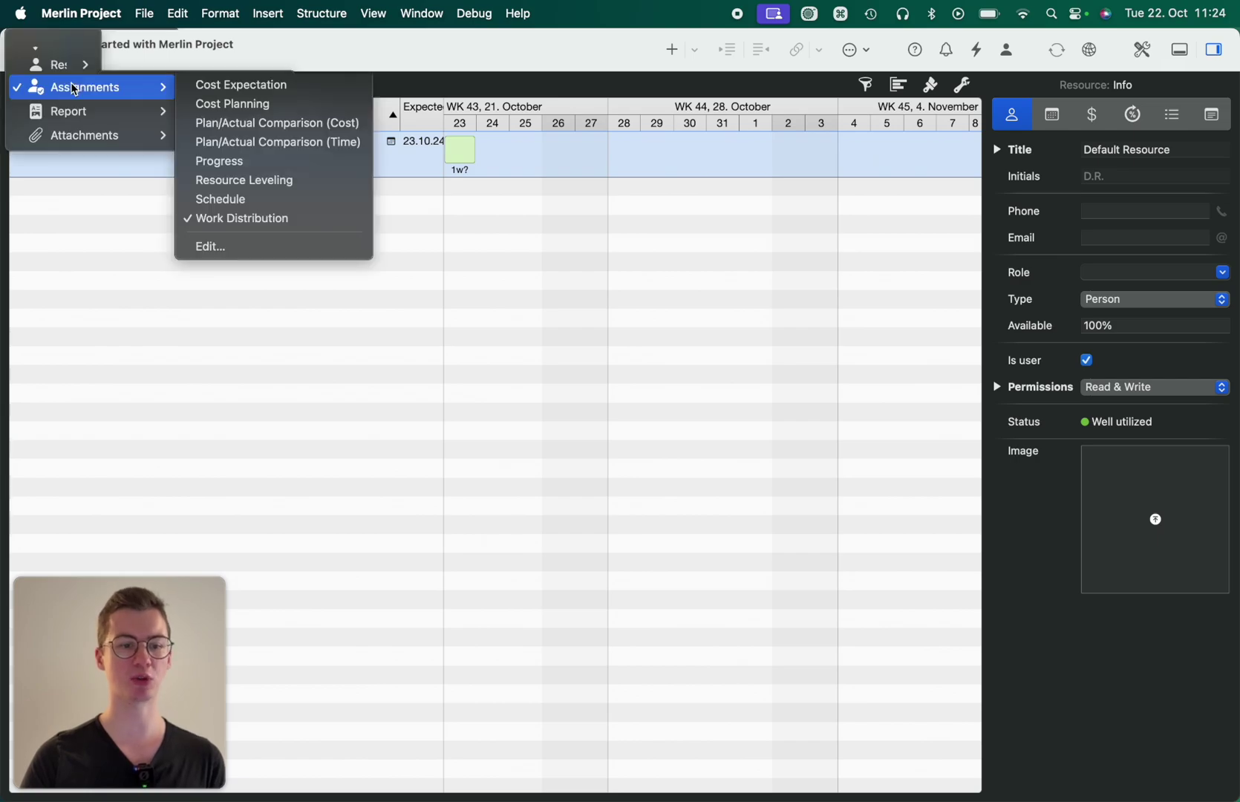
Step: Scroll through the Status Compact report, then switch to the All Attachments list
left_click(82, 121)
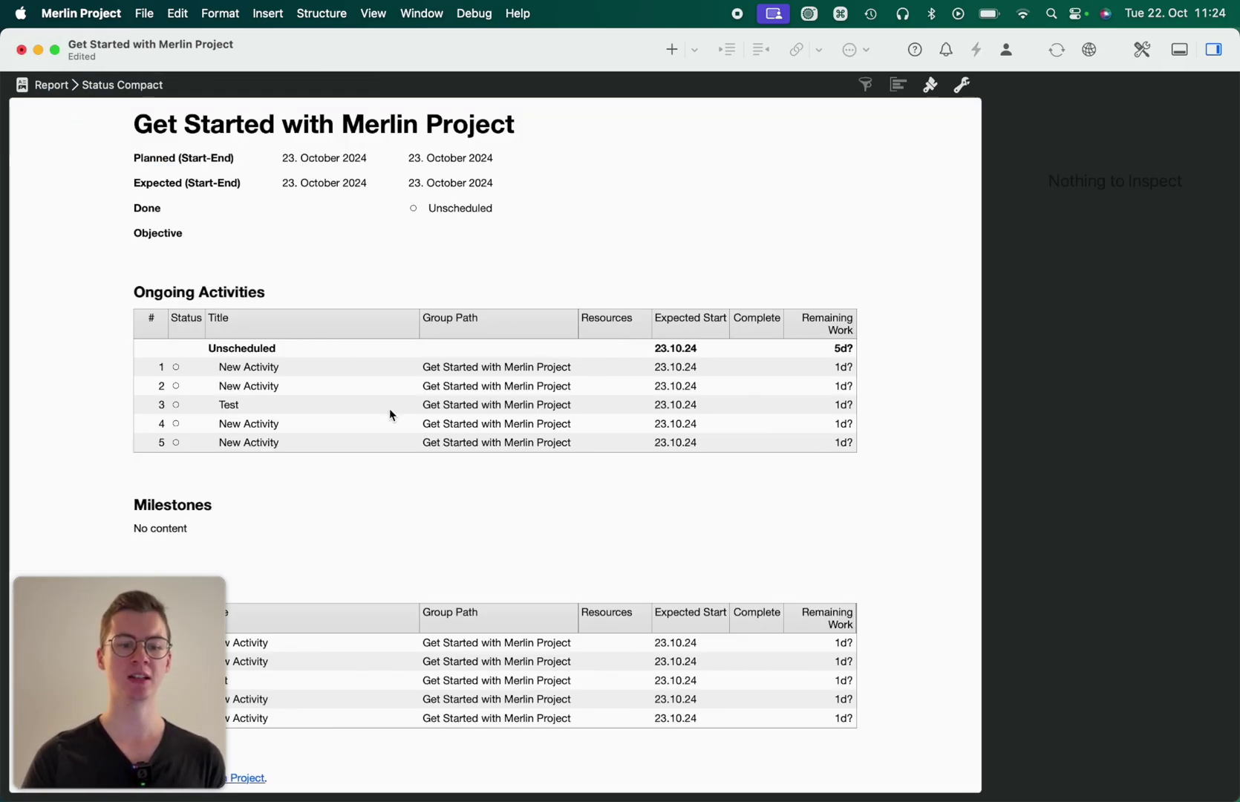
scroll(389, 411, "down", 1)
scroll(389, 410, "up", 1)
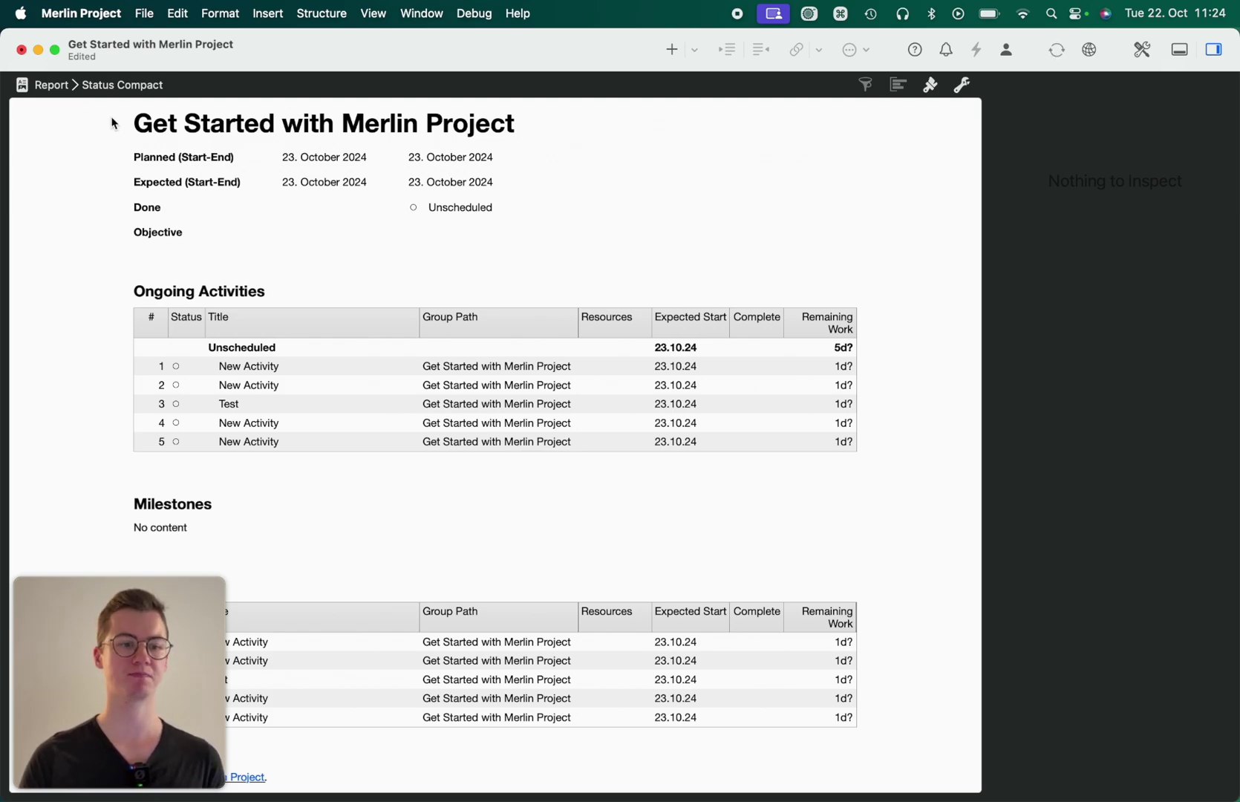
left_click(39, 85)
left_click(56, 110)
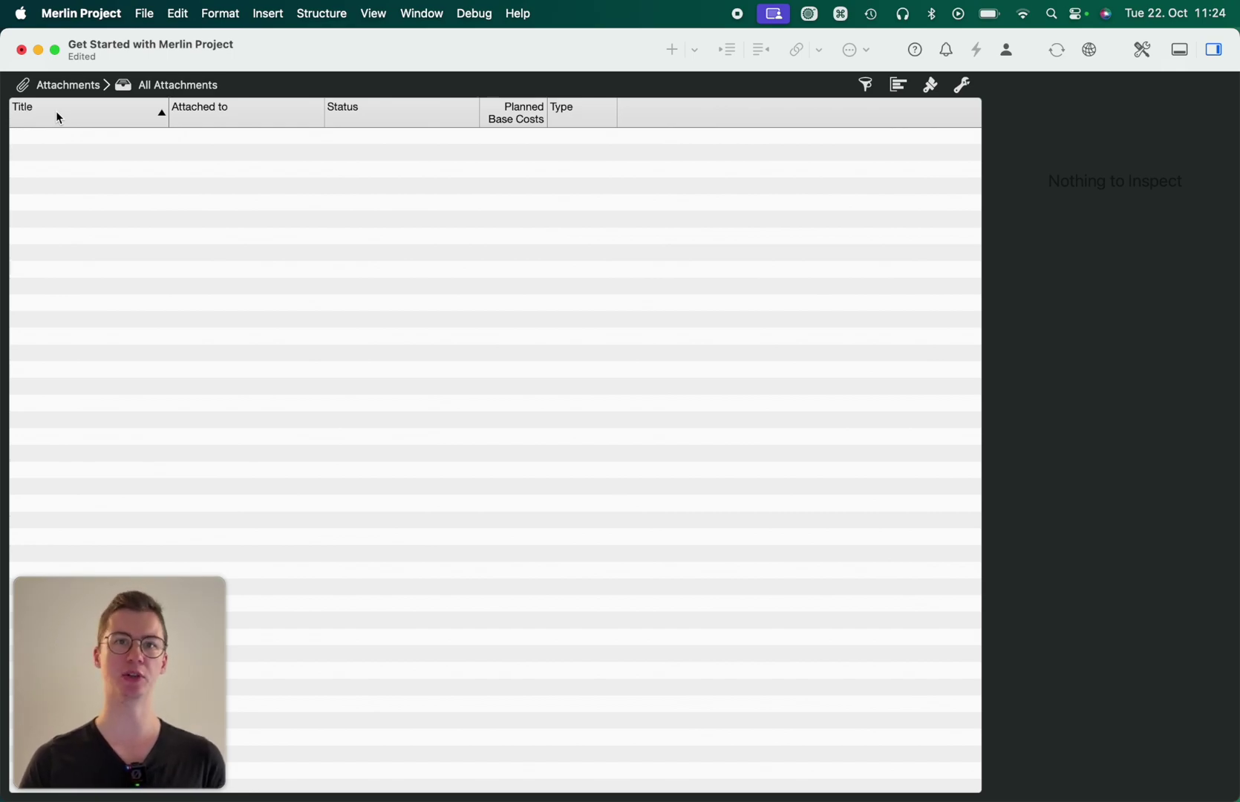
Step: Return to the Work Breakdown Entry Gantt view and select the first New Activity row
left_click(68, 86)
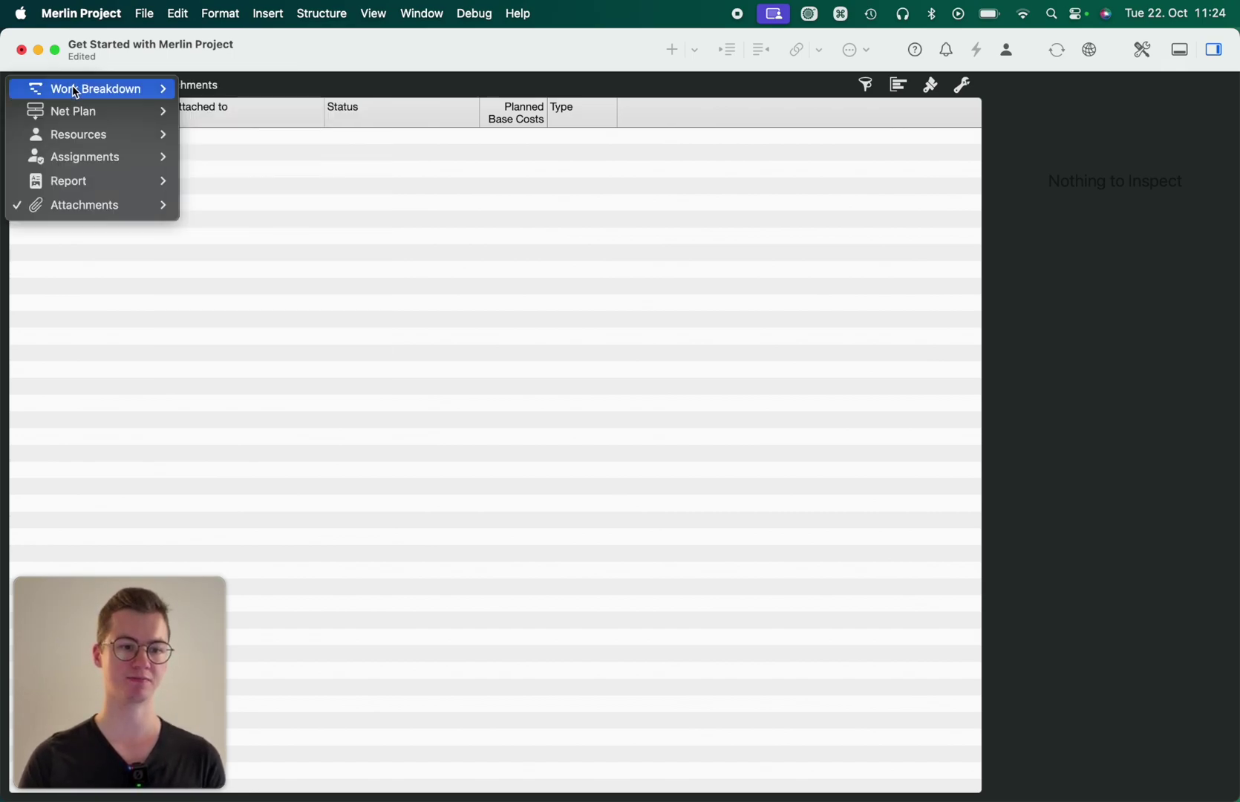
left_click(74, 89)
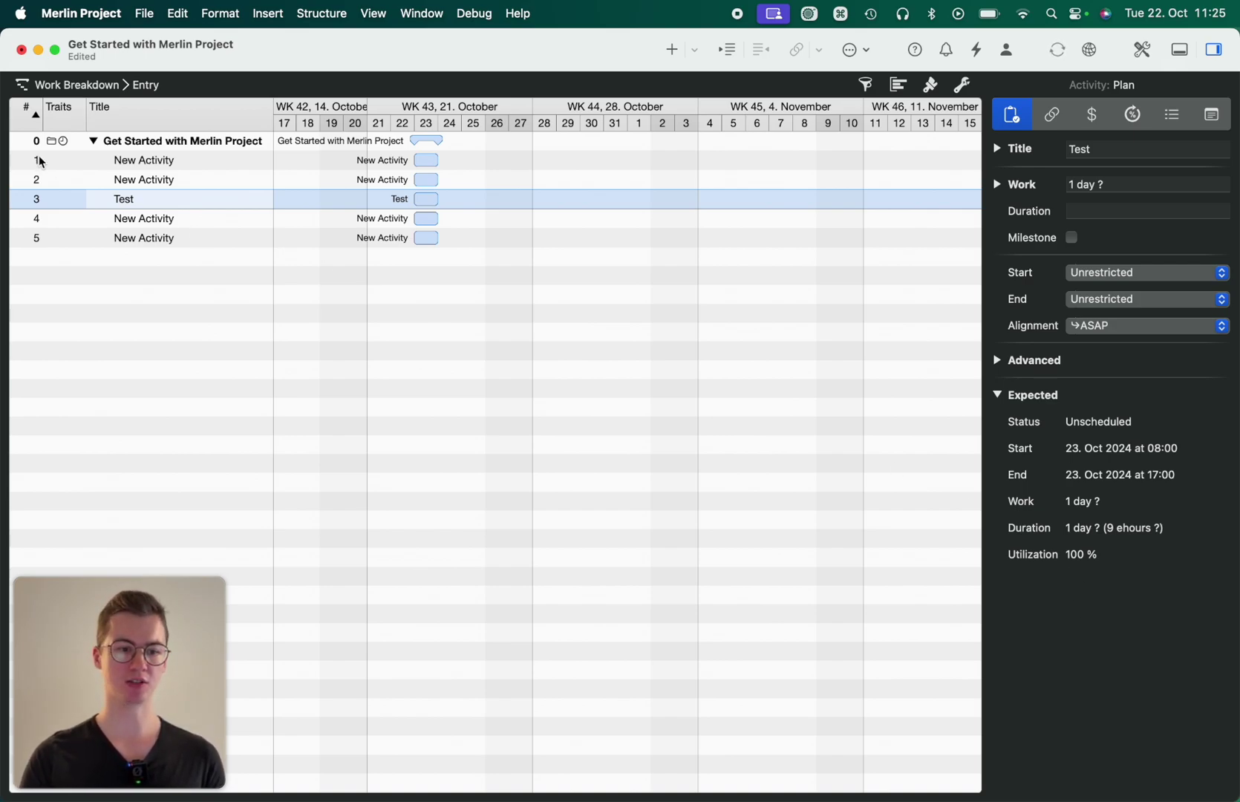
left_click(176, 162)
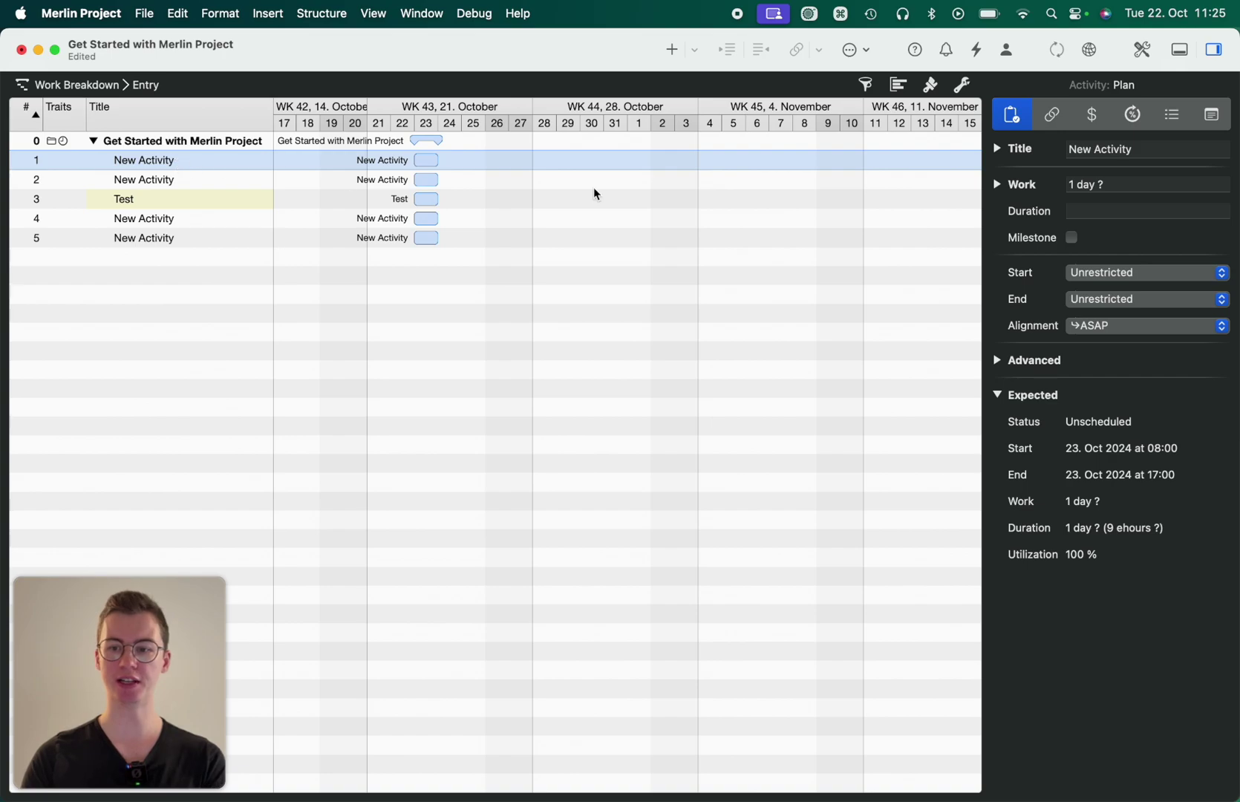
Step: Rename the first activity to 'Start of the Project'
left_click(1094, 151)
key("super")
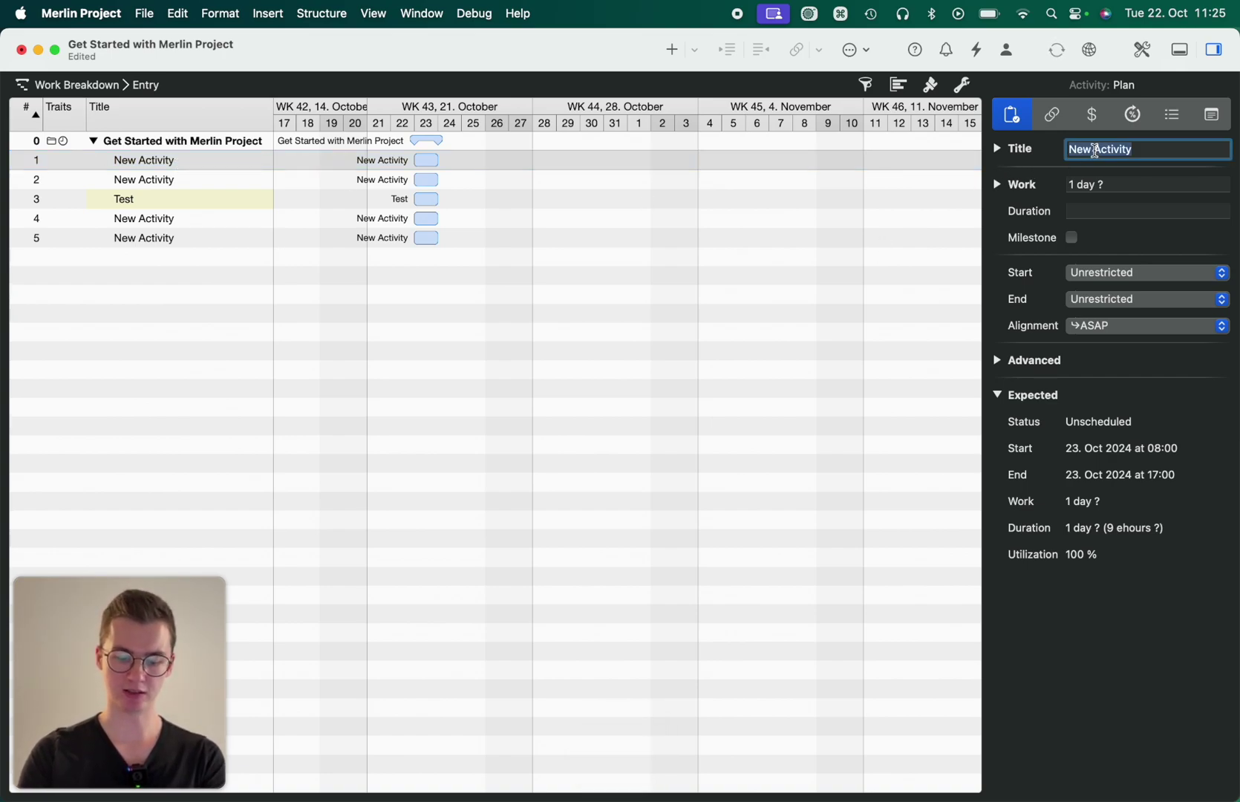
type("Start ")
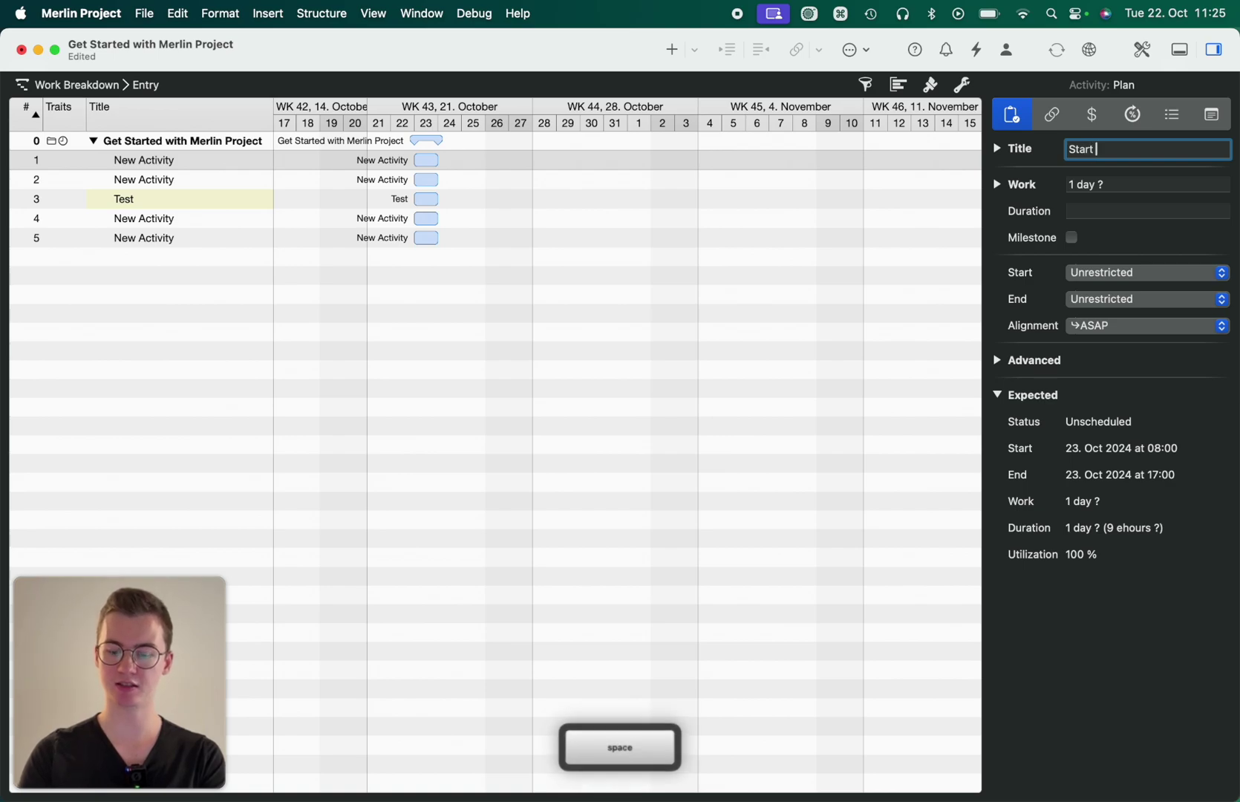
type("of the Project")
key("Return")
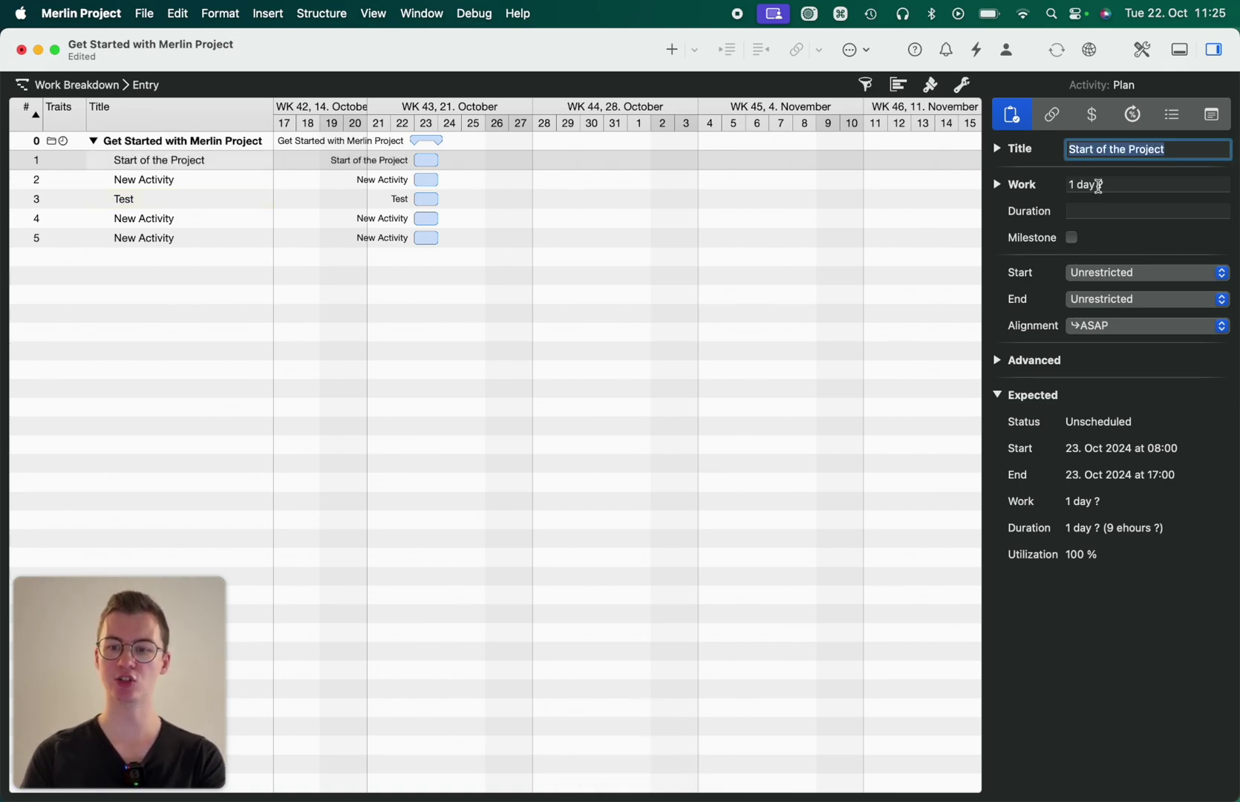
Step: Set the activity's work to 2 days and mark it as a milestone
left_click(1072, 188)
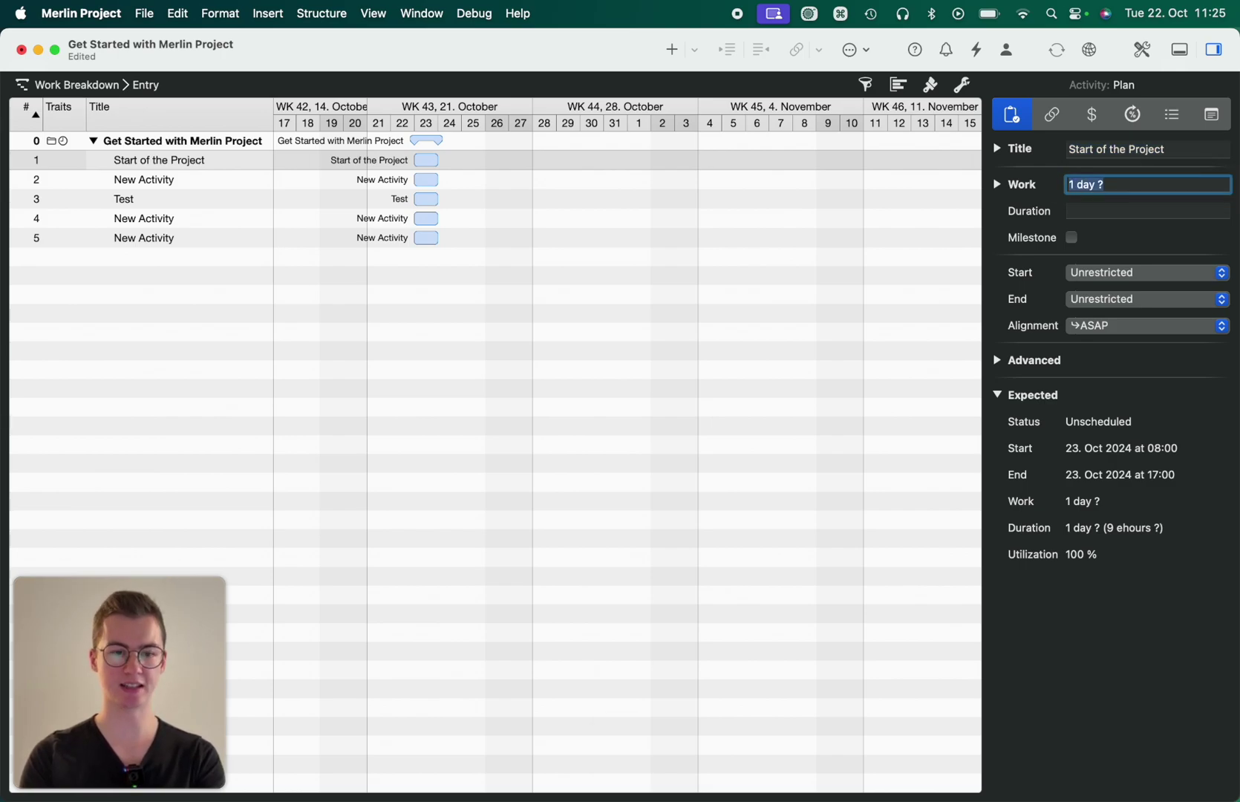
type("2")
key("Return")
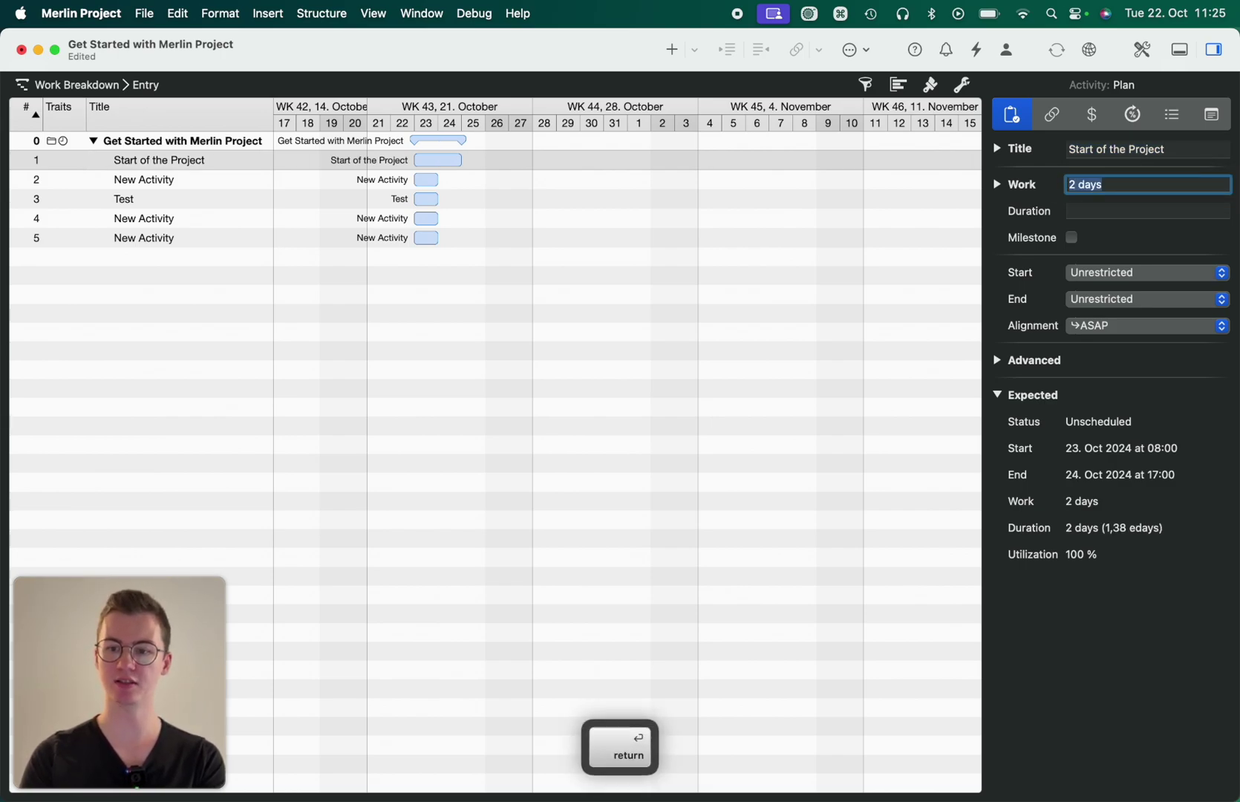
left_click(1072, 240)
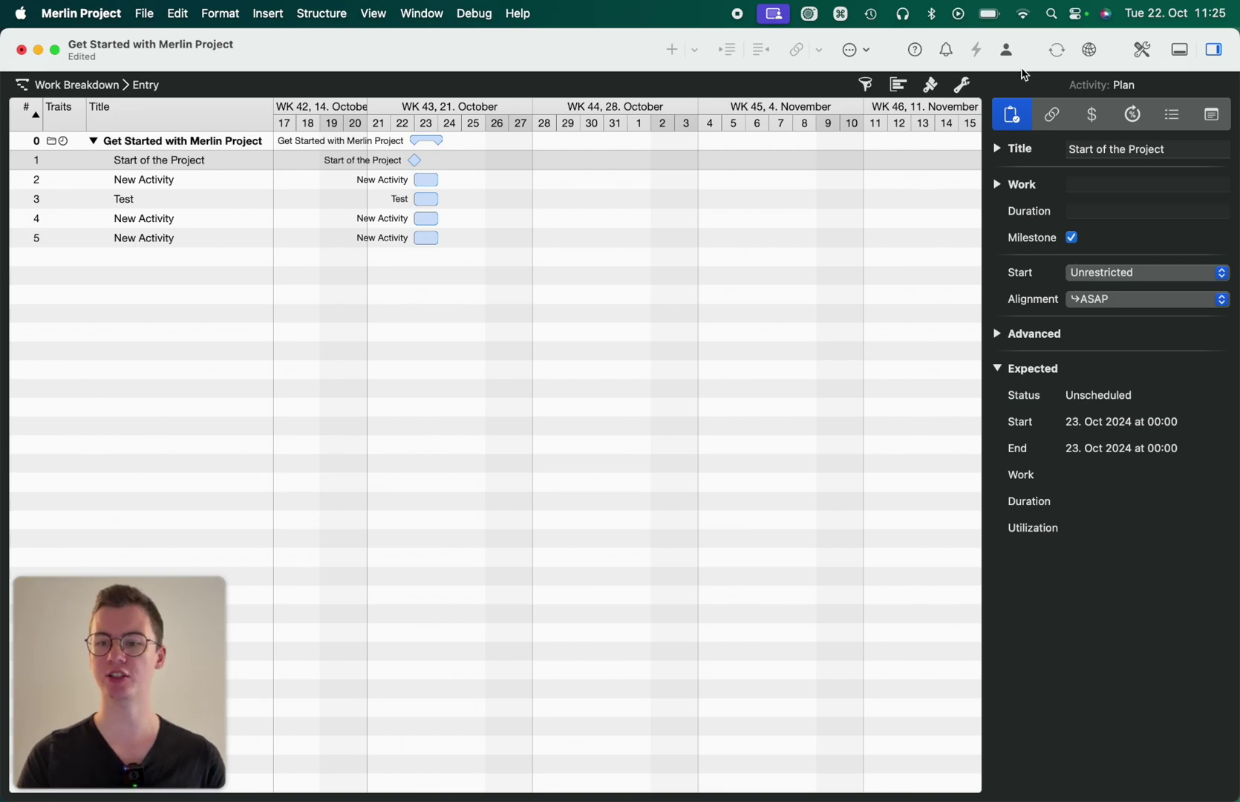
Step: Step through the milestone's Dependencies, Finance, Actual Values and User-defined tabs, ending on Annotations
left_click(1056, 117)
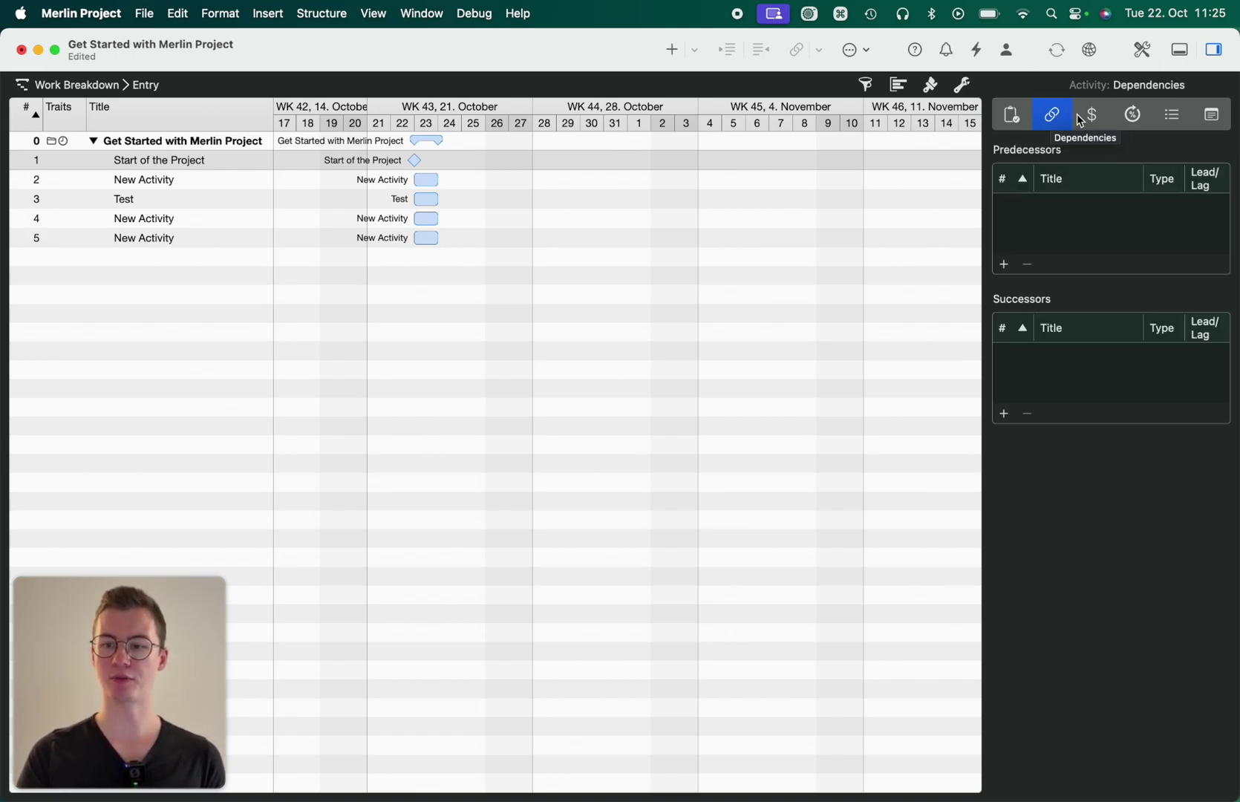
left_click(1094, 116)
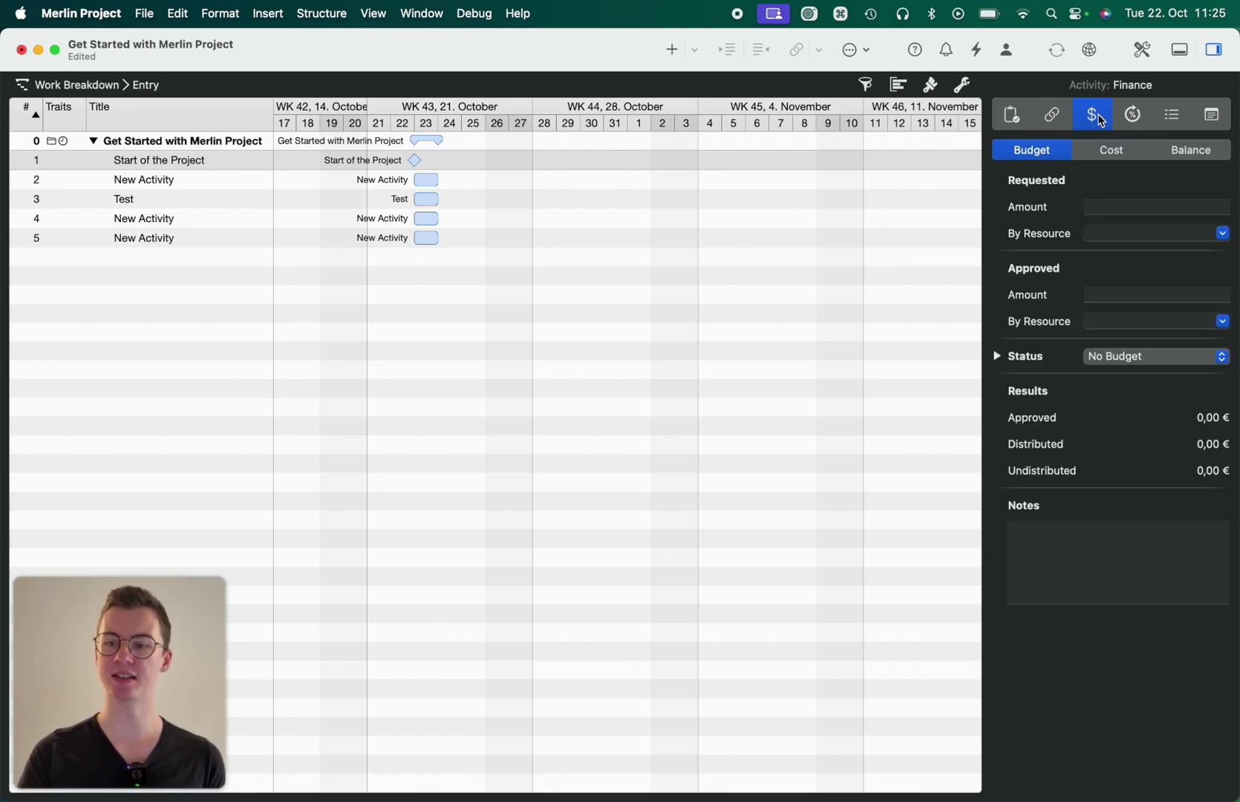
left_click(1136, 117)
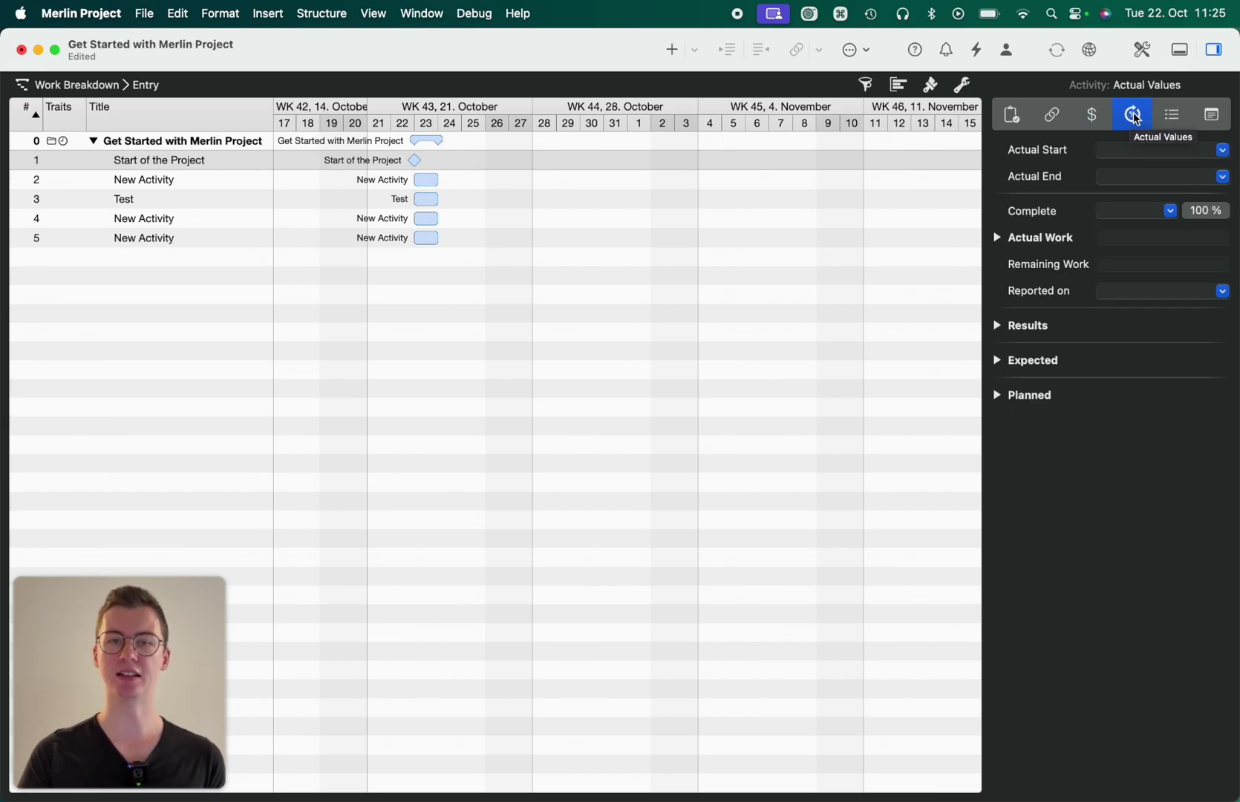
left_click(1173, 118)
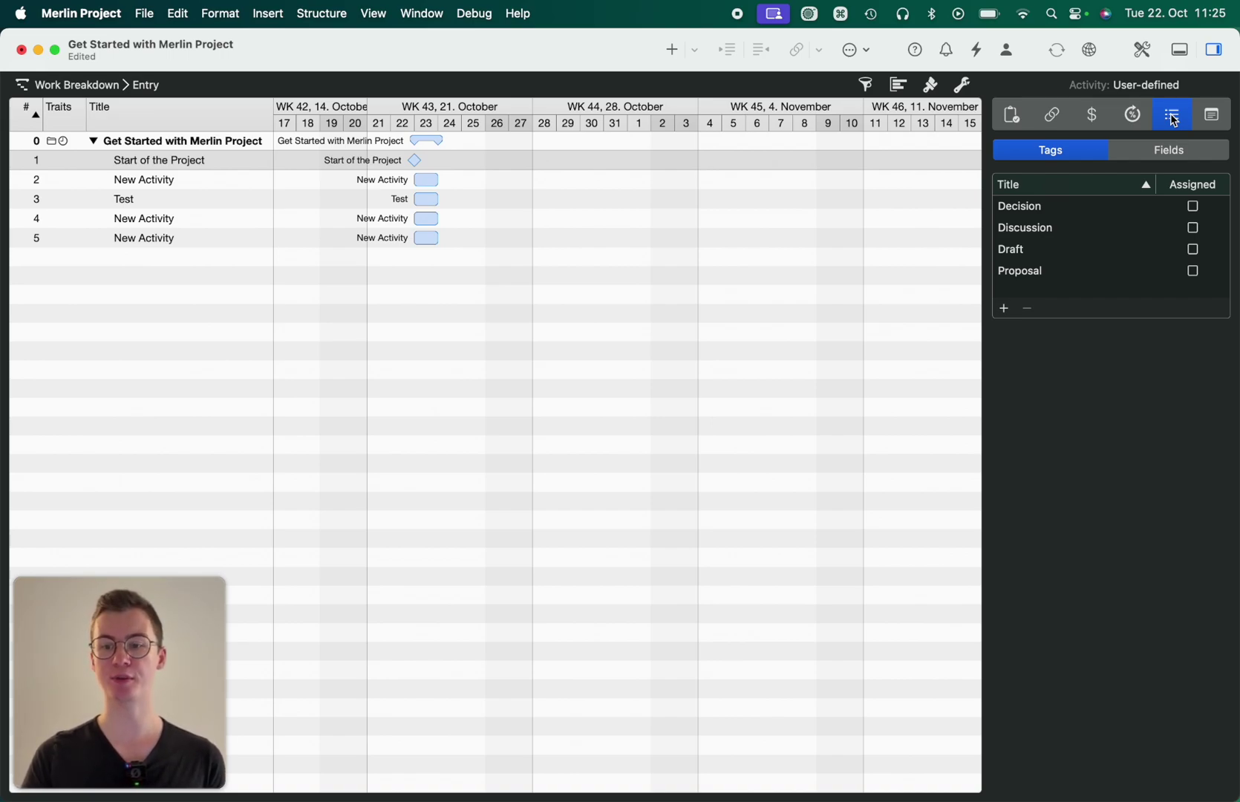
left_click(1216, 117)
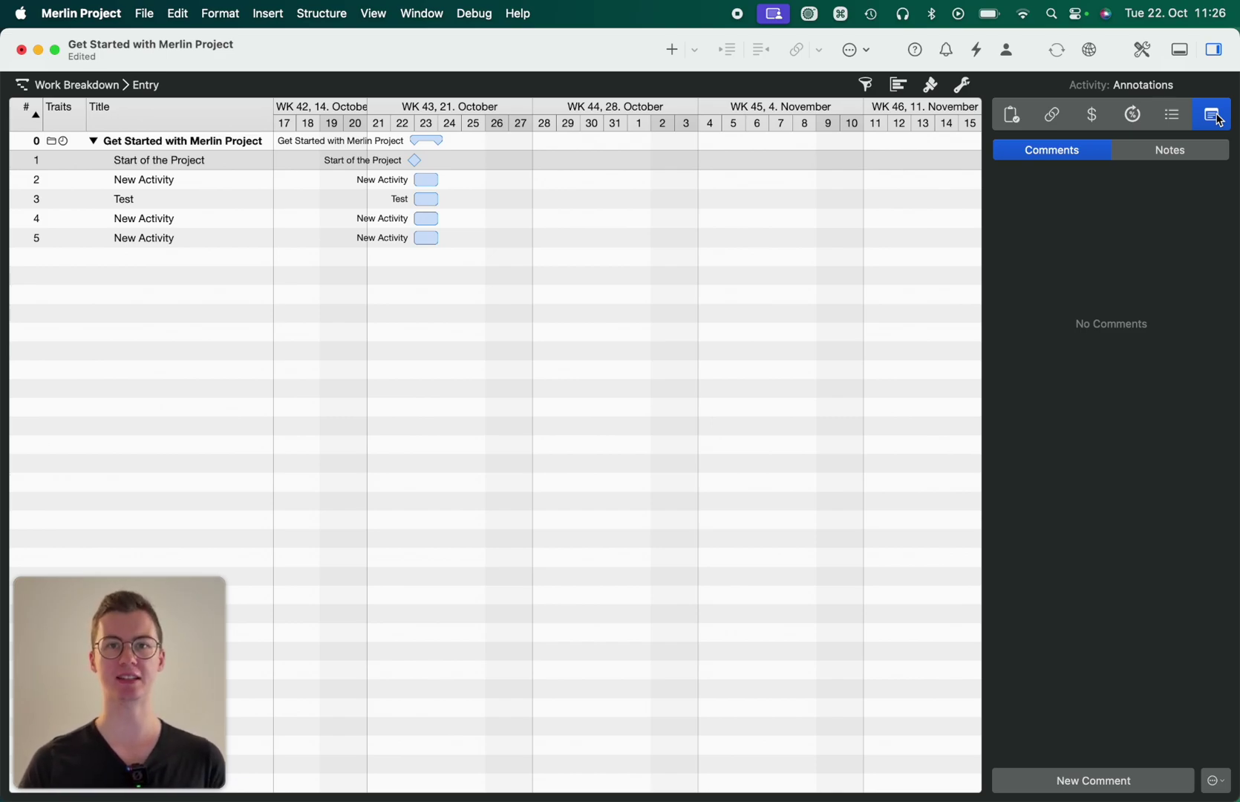
Step: Glance at the Filters, Groupings and Styles panels, then show the Entry view's View Options
left_click(866, 89)
left_click(905, 89)
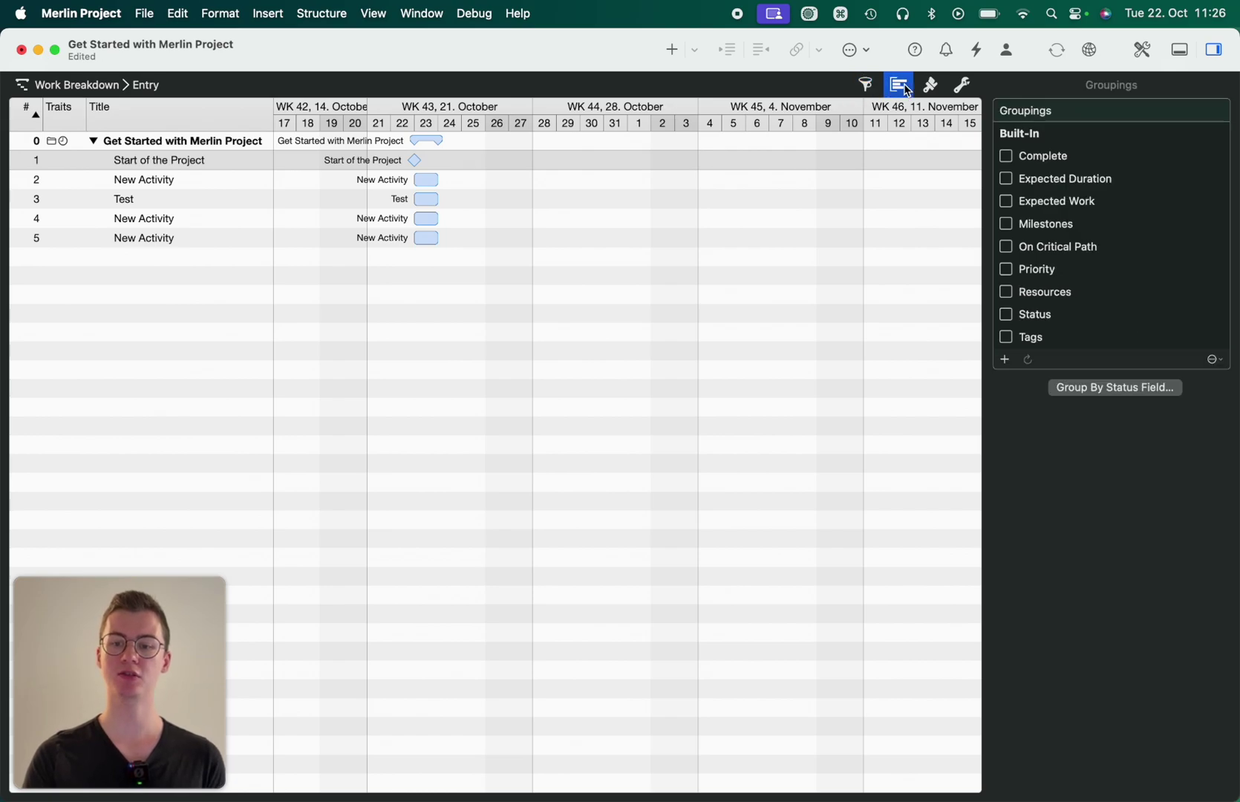
left_click(930, 85)
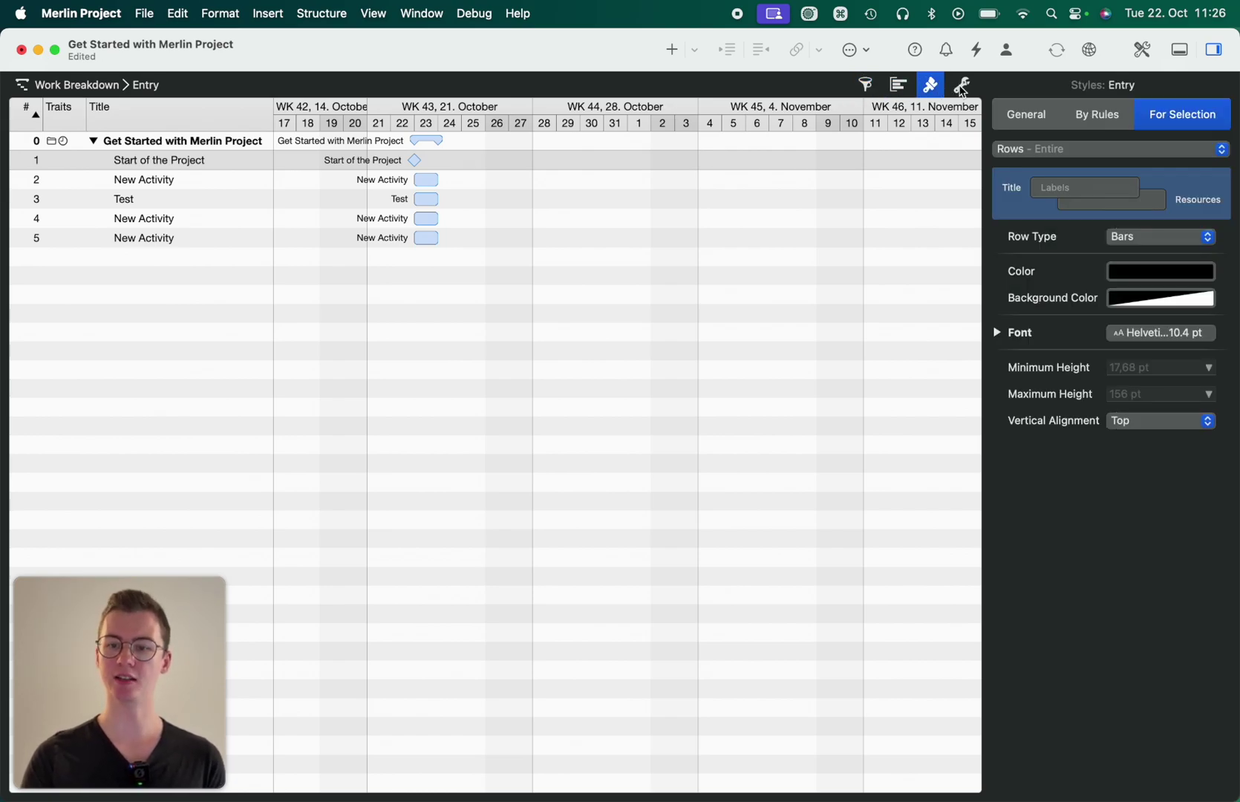
left_click(962, 87)
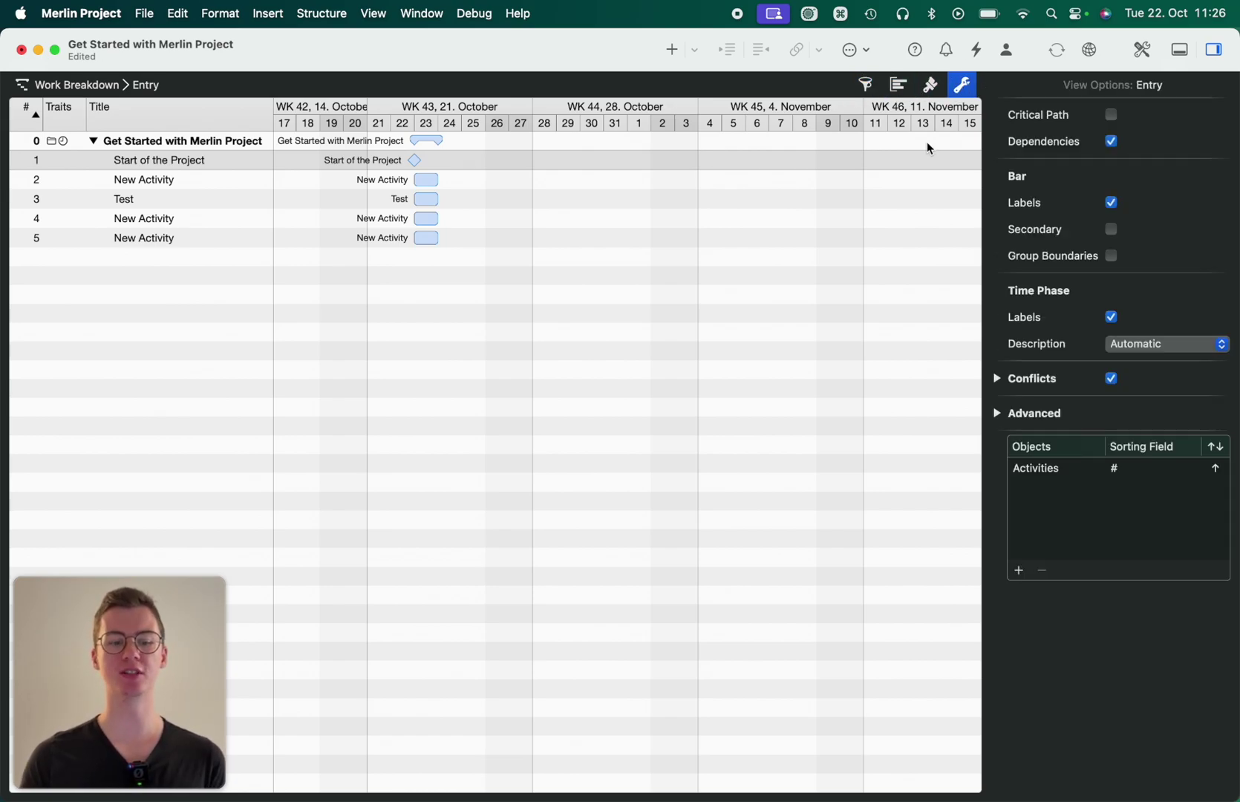